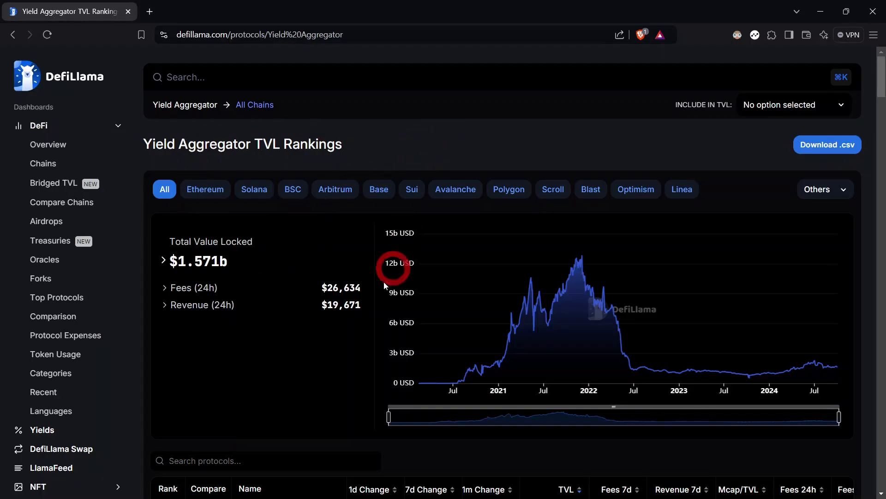
Look through the yield aggregator TVL rankings and open Beefy's protocol page.
{"action": "scroll", "coordinate": [261, 306], "scroll_direction": "down", "scroll_amount": 4}
{"action": "scroll", "coordinate": [261, 306], "scroll_direction": "down", "scroll_amount": 4}
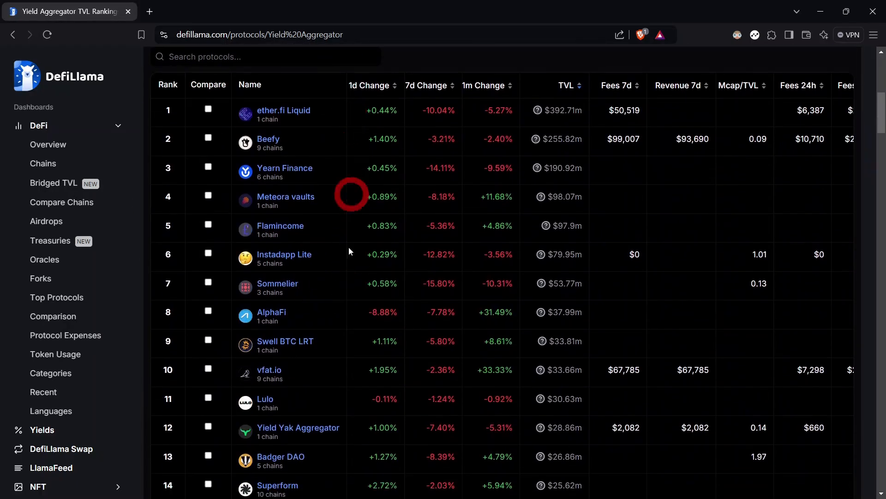
{"action": "scroll", "coordinate": [343, 325], "scroll_direction": "down", "scroll_amount": 3}
{"action": "scroll", "coordinate": [344, 325], "scroll_direction": "down", "scroll_amount": 7}
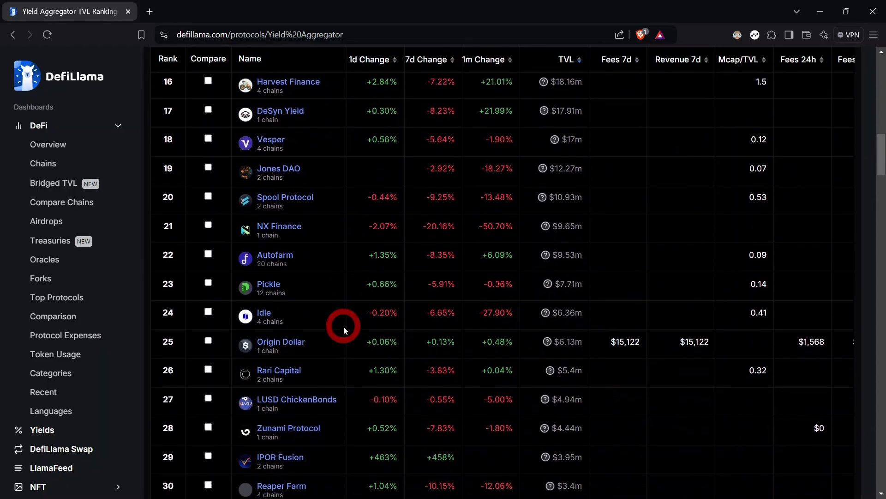
{"action": "scroll", "coordinate": [343, 326], "scroll_direction": "up", "scroll_amount": 8}
{"action": "scroll", "coordinate": [344, 328], "scroll_direction": "up", "scroll_amount": 2}
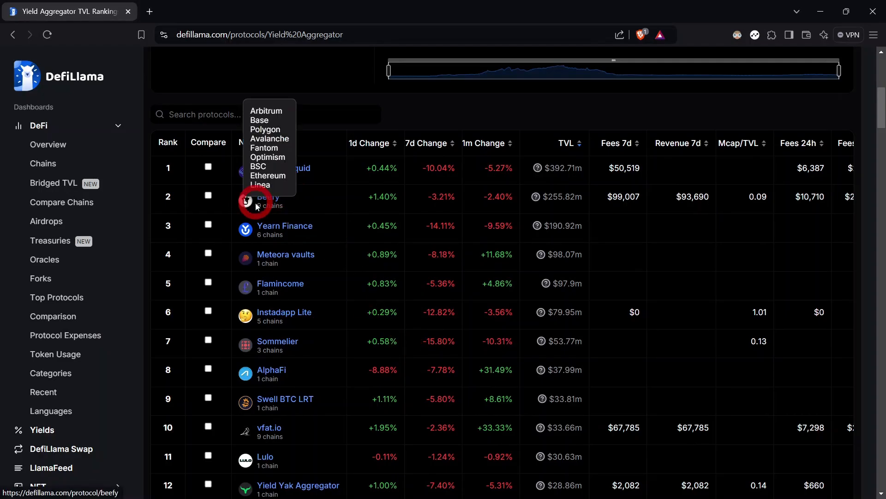
{"action": "left_click", "coordinate": [273, 199]}
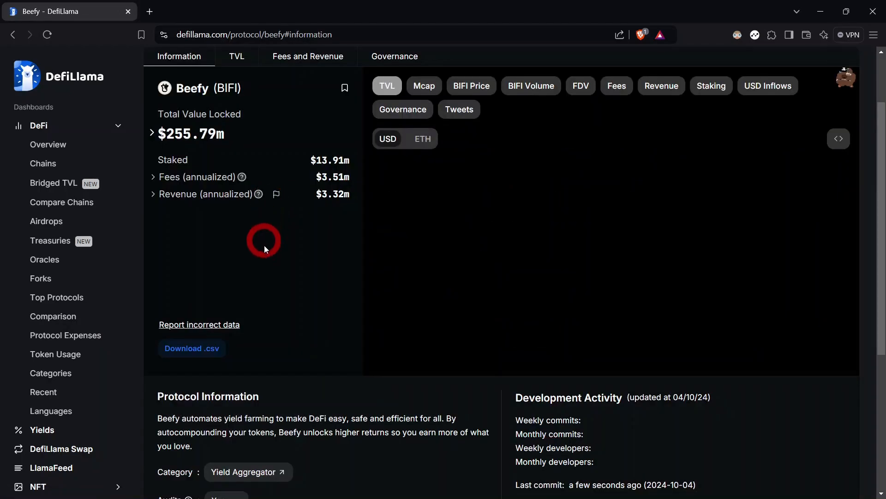
Go to Beefy's official website from its protocol information and launch the Beefy app.
{"action": "scroll", "coordinate": [264, 247], "scroll_direction": "down", "scroll_amount": 4}
{"action": "left_click", "coordinate": [193, 354]}
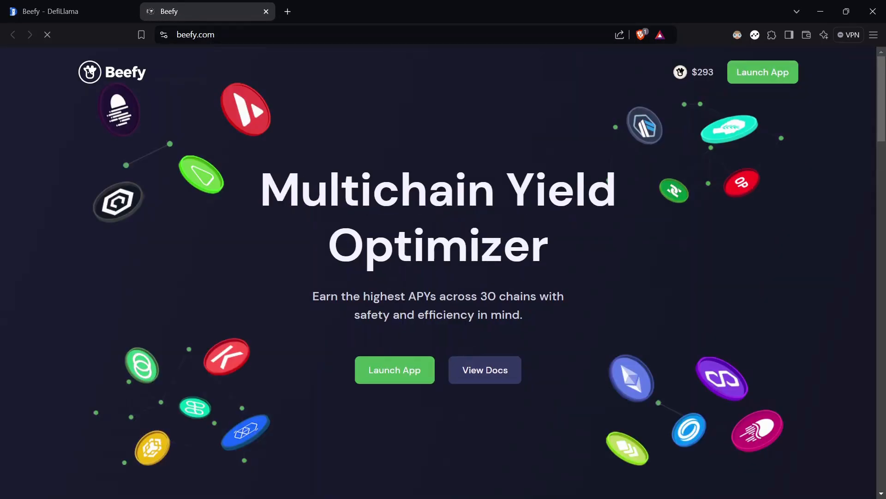
{"action": "left_click", "coordinate": [768, 72]}
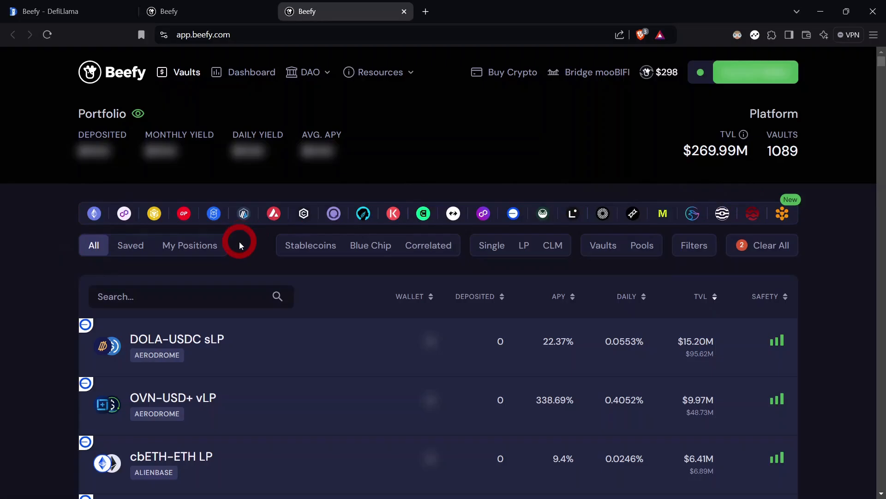
Review the vault list and its filter options, and restrict the vaults to Stablecoins.
{"action": "scroll", "coordinate": [48, 339], "scroll_direction": "down", "scroll_amount": 10}
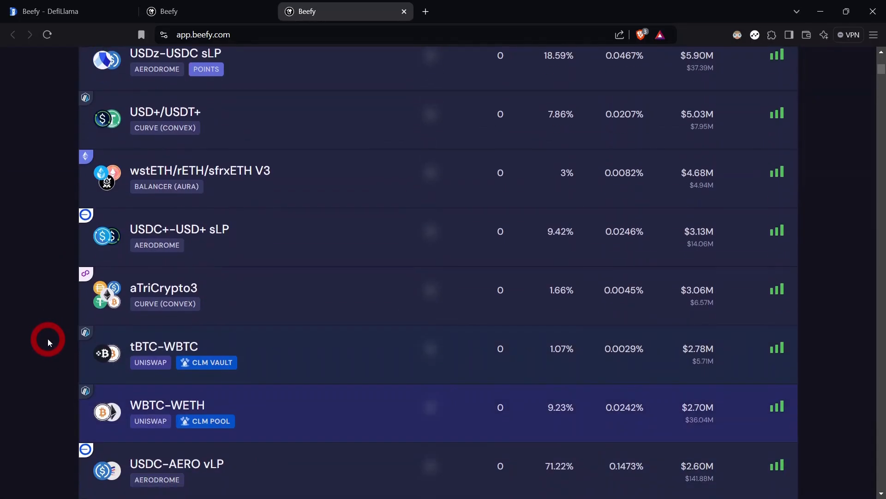
{"action": "scroll", "coordinate": [48, 339], "scroll_direction": "down", "scroll_amount": 8}
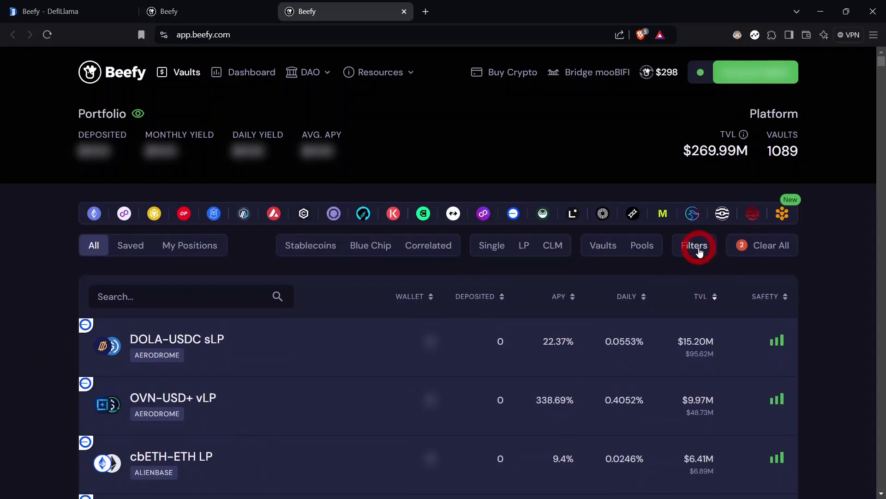
{"action": "left_click", "coordinate": [699, 252]}
{"action": "left_click", "coordinate": [629, 377]}
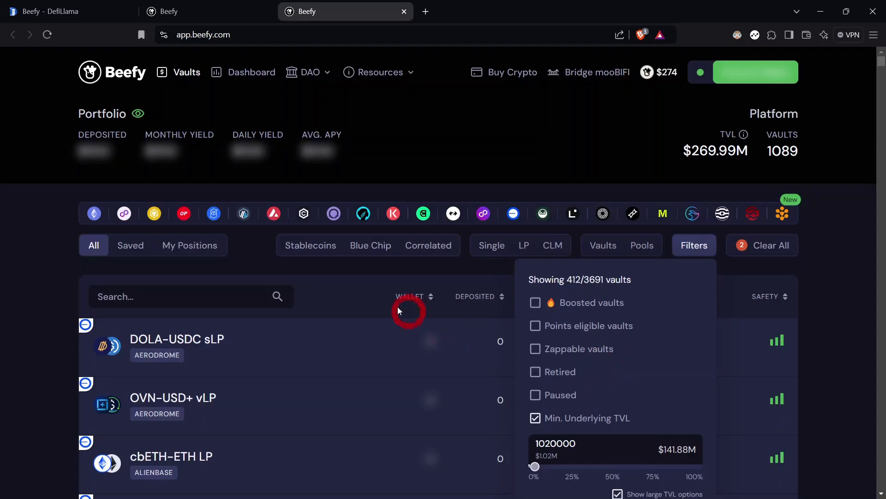
{"action": "left_click", "coordinate": [354, 267]}
{"action": "left_click", "coordinate": [313, 251]}
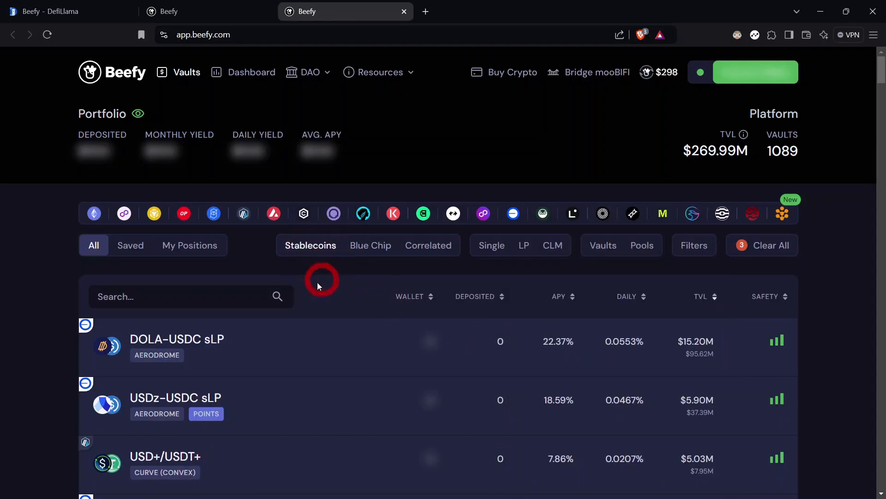
Look through the stablecoin vaults, comparing their chains, platforms, APY and TVL.
{"action": "scroll", "coordinate": [229, 305], "scroll_direction": "down", "scroll_amount": 20}
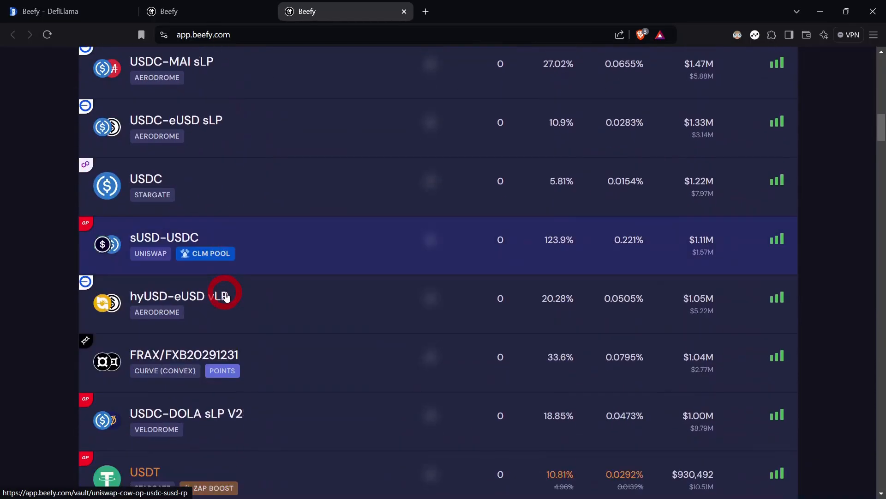
{"action": "scroll", "coordinate": [256, 298], "scroll_direction": "up", "scroll_amount": 20}
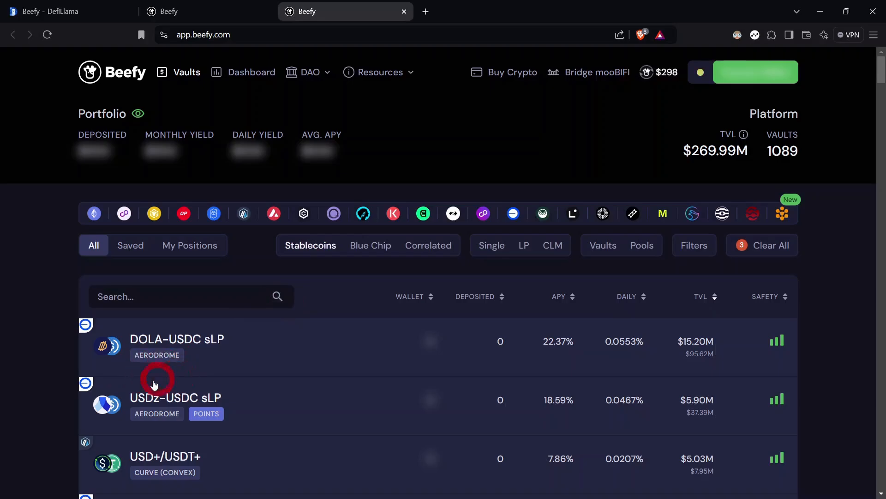
{"action": "scroll", "coordinate": [153, 365], "scroll_direction": "down", "scroll_amount": 2}
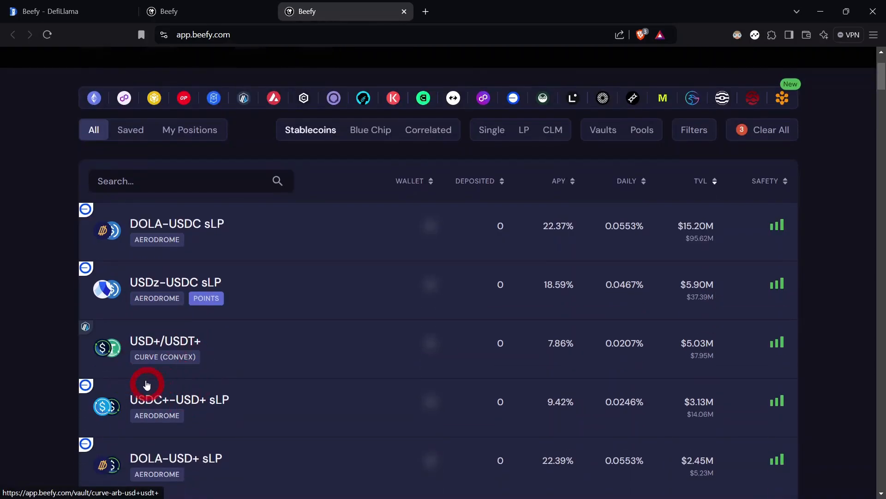
{"action": "scroll", "coordinate": [248, 363], "scroll_direction": "up", "scroll_amount": 2}
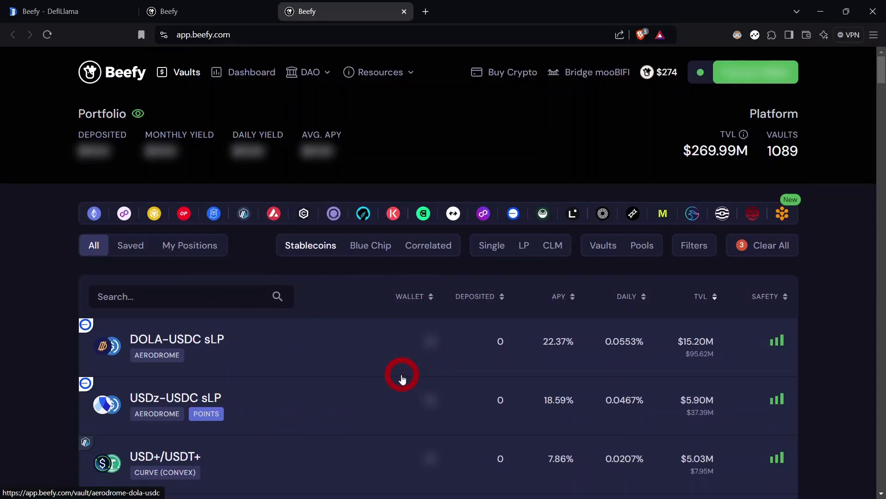
{"action": "scroll", "coordinate": [402, 379], "scroll_direction": "down", "scroll_amount": 10}
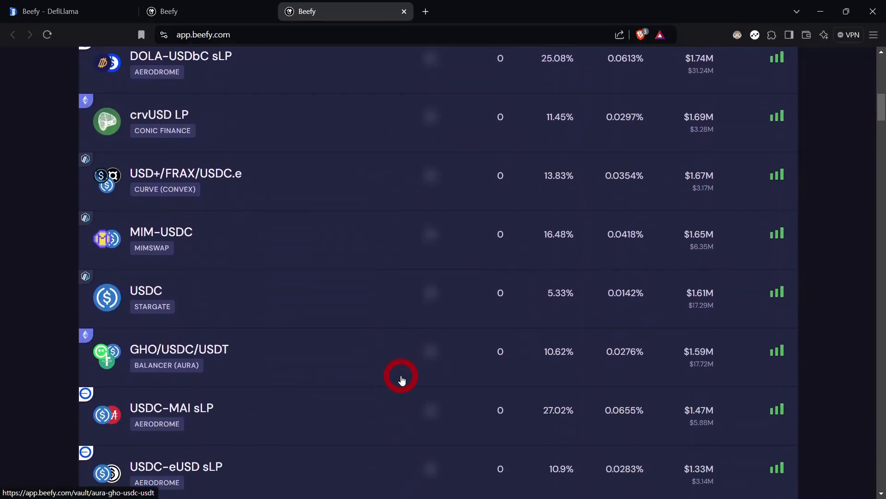
{"action": "scroll", "coordinate": [403, 380], "scroll_direction": "down", "scroll_amount": 12}
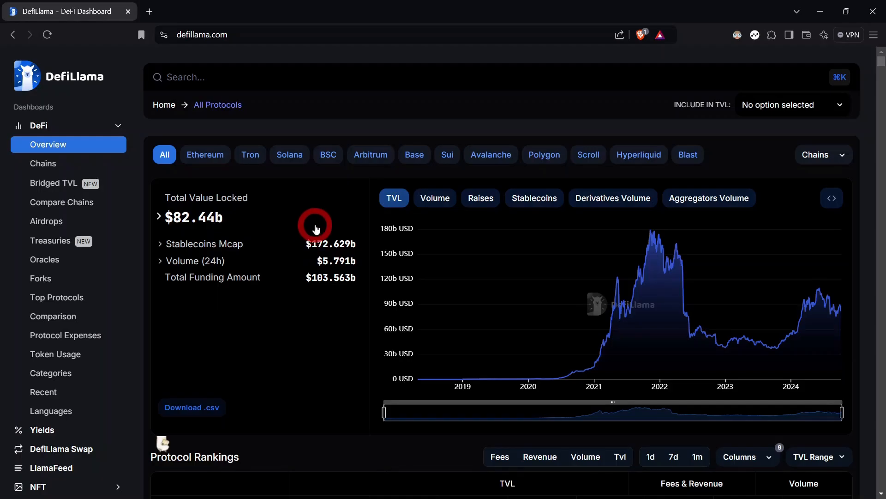
Search DefiLlama for "vfat", open the vfat.io protocol page and go to its official website.
{"action": "left_click", "coordinate": [225, 79]}
{"action": "type", "text": "vfa"}
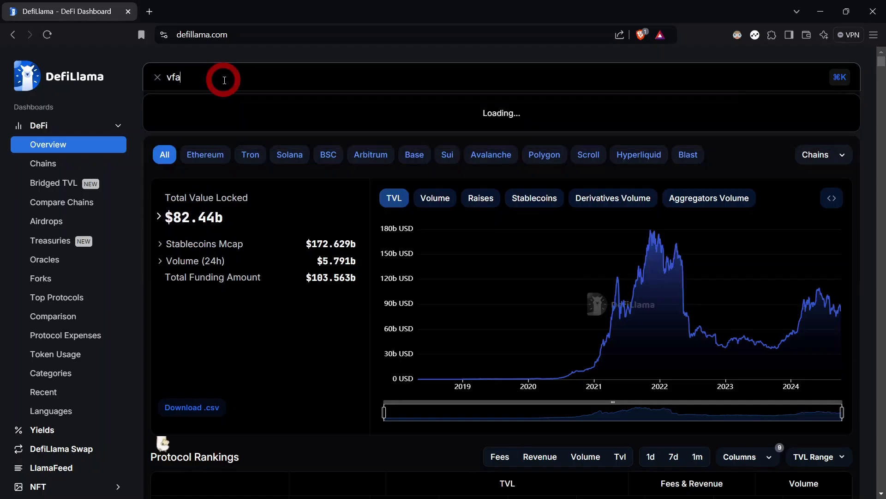
{"action": "type", "text": "t"}
{"action": "left_click", "coordinate": [226, 114]}
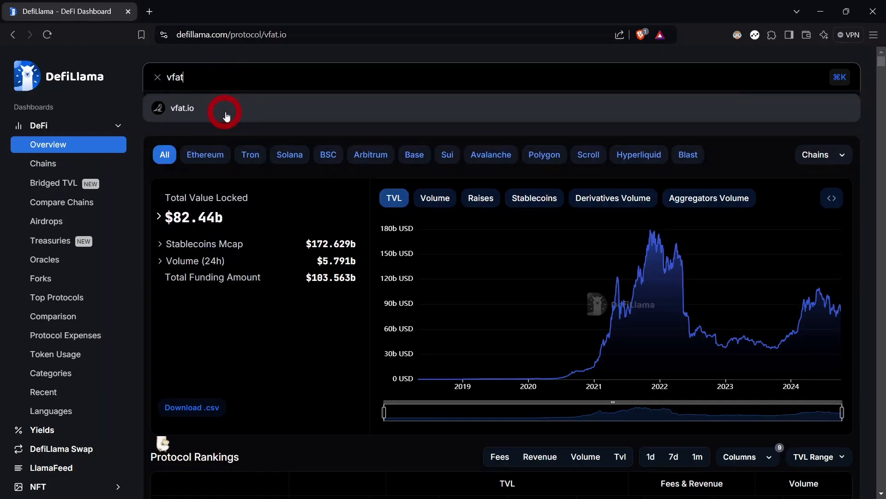
{"action": "left_click", "coordinate": [190, 318]}
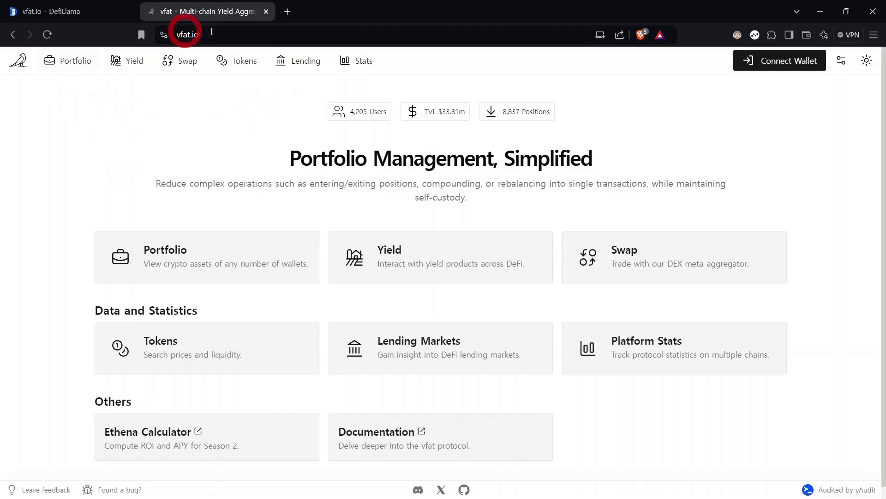
View vfat's Portfolio page and examine the farms with their TVL, APR and APY on the Yield page.
{"action": "left_click", "coordinate": [73, 65]}
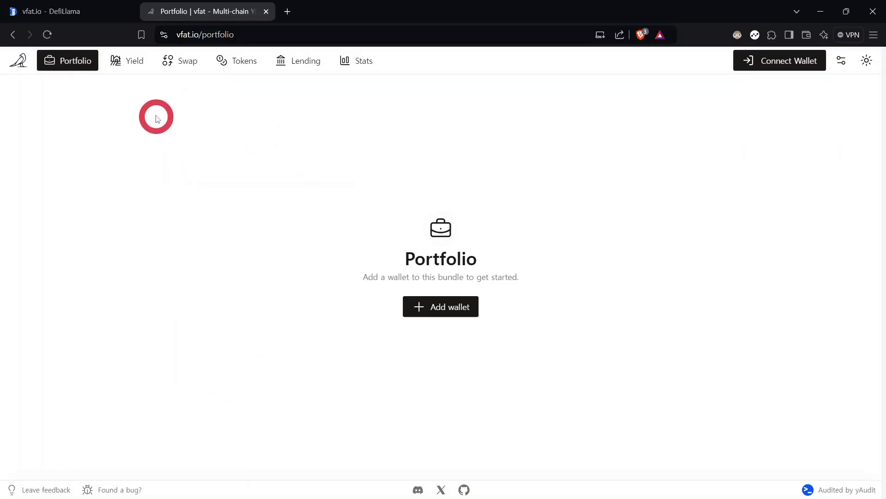
{"action": "left_click", "coordinate": [134, 63]}
{"action": "scroll", "coordinate": [445, 160], "scroll_direction": "down", "scroll_amount": 7}
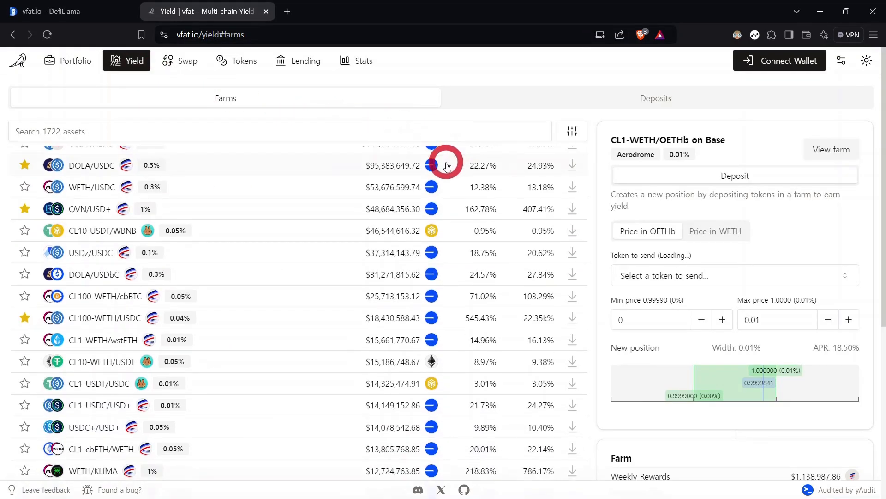
{"action": "scroll", "coordinate": [396, 290], "scroll_direction": "up", "scroll_amount": 8}
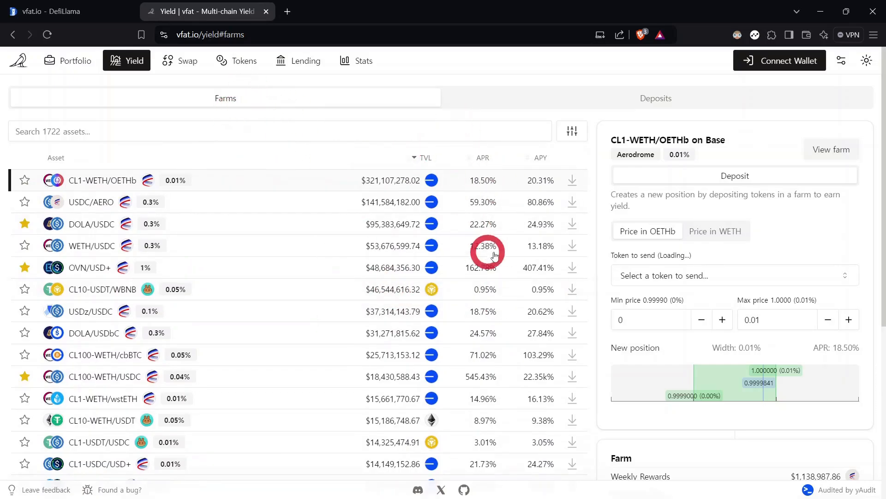
View the Swap page and look through the token prices and liquidity on the Tokens page.
{"action": "left_click", "coordinate": [178, 61]}
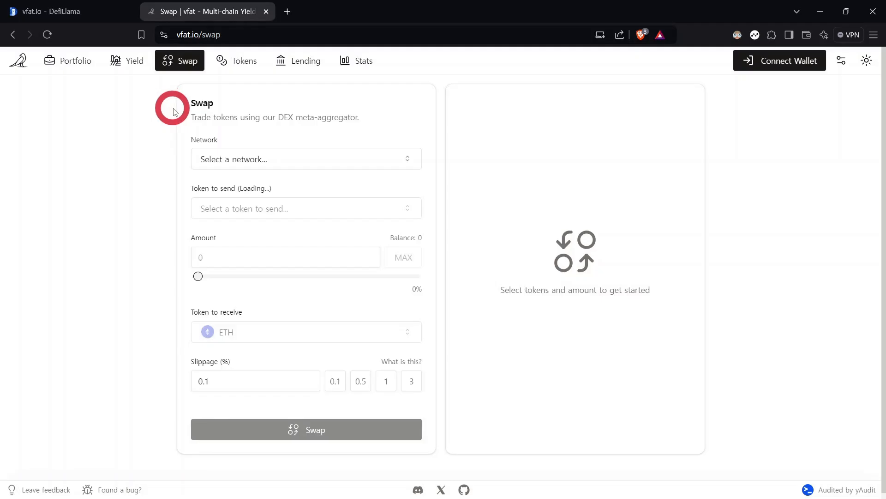
{"action": "left_click", "coordinate": [240, 62]}
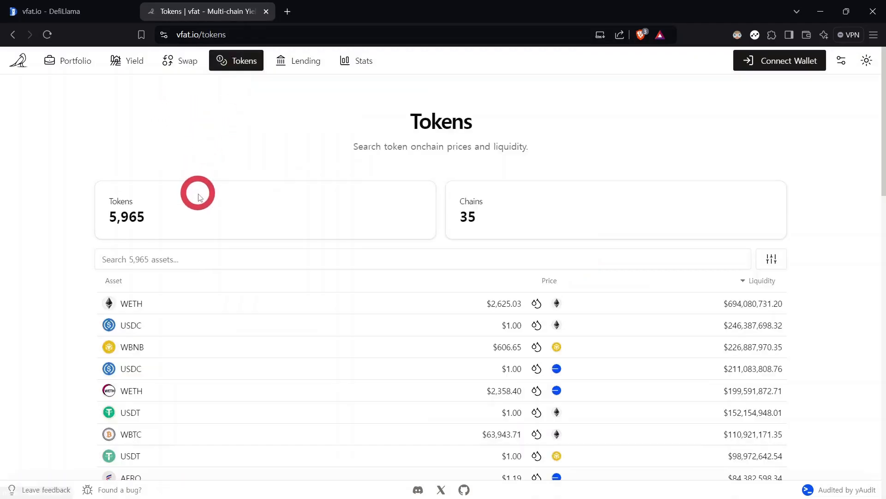
{"action": "scroll", "coordinate": [199, 197], "scroll_direction": "down", "scroll_amount": 5}
{"action": "scroll", "coordinate": [199, 197], "scroll_direction": "down", "scroll_amount": 2}
{"action": "scroll", "coordinate": [198, 197], "scroll_direction": "up", "scroll_amount": 7}
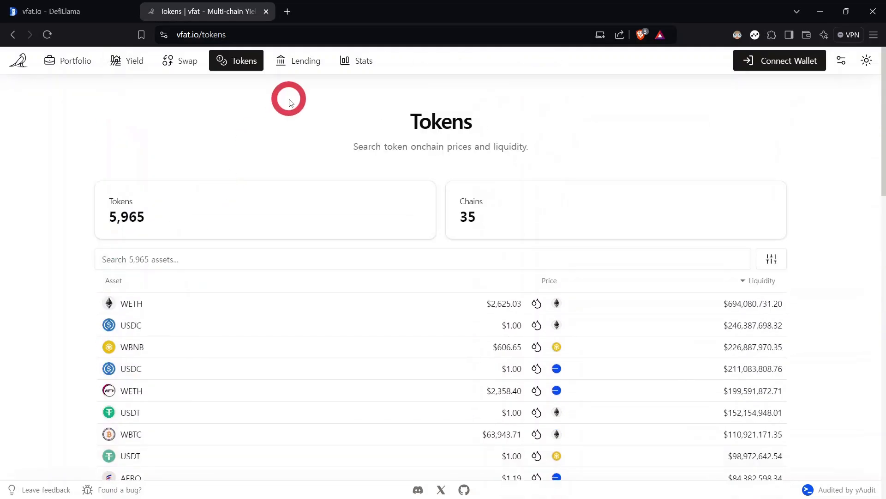
Look through the Lending Markets list and open the platform Stats page.
{"action": "left_click", "coordinate": [301, 68]}
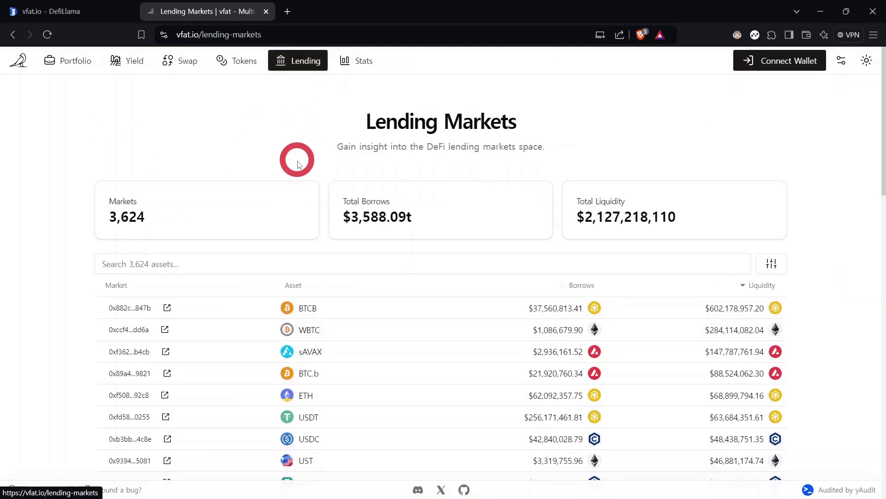
{"action": "scroll", "coordinate": [296, 175], "scroll_direction": "down", "scroll_amount": 12}
{"action": "scroll", "coordinate": [297, 183], "scroll_direction": "down", "scroll_amount": 3}
{"action": "scroll", "coordinate": [297, 178], "scroll_direction": "up", "scroll_amount": 15}
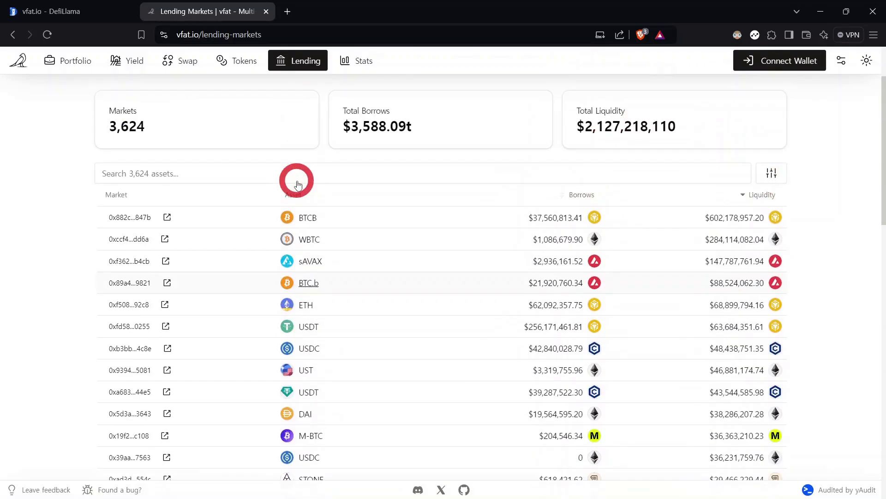
{"action": "left_click", "coordinate": [353, 63]}
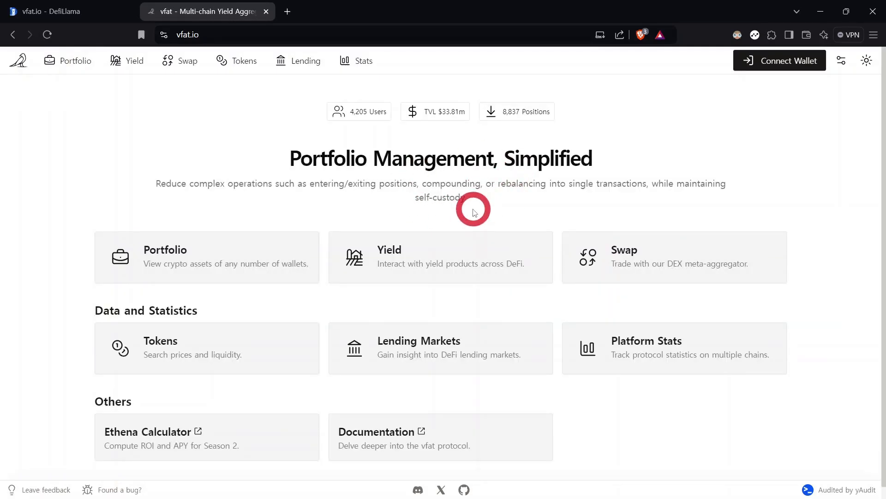
Connect a MetaMask wallet to vfat.io.
{"action": "left_click", "coordinate": [786, 69]}
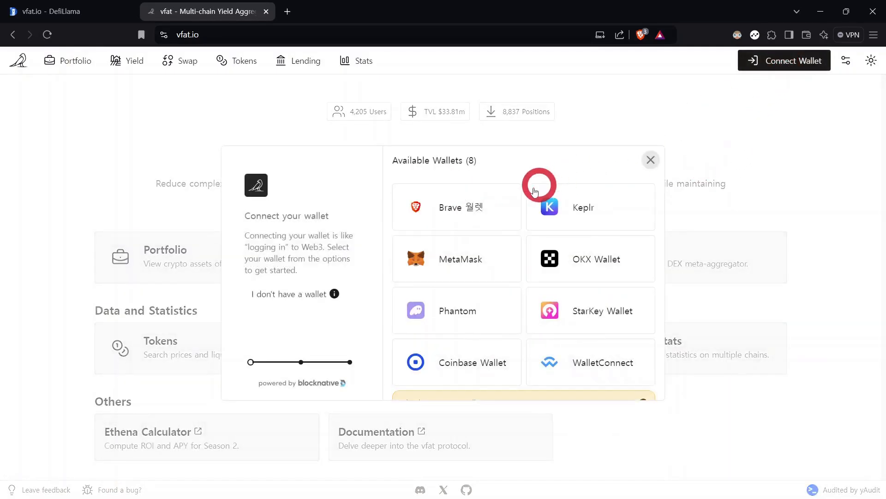
{"action": "left_click", "coordinate": [455, 263]}
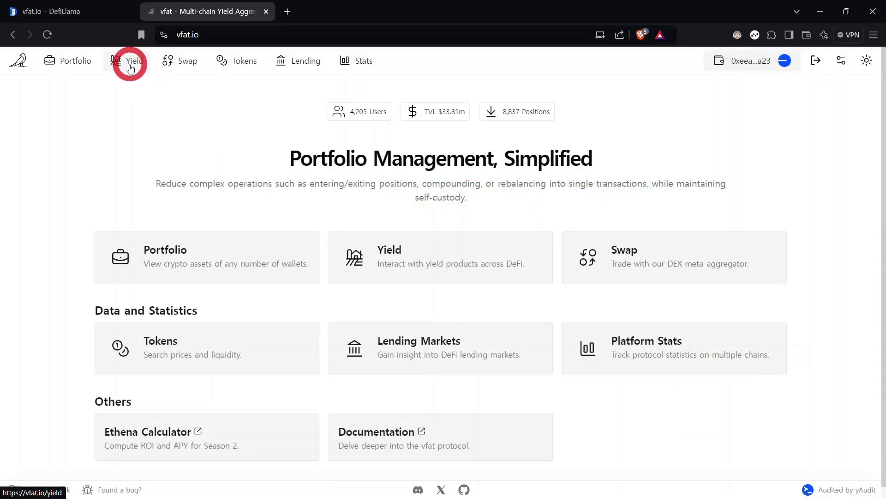
Look through the Yield farms and filter them to the stable farm type.
{"action": "left_click", "coordinate": [129, 67]}
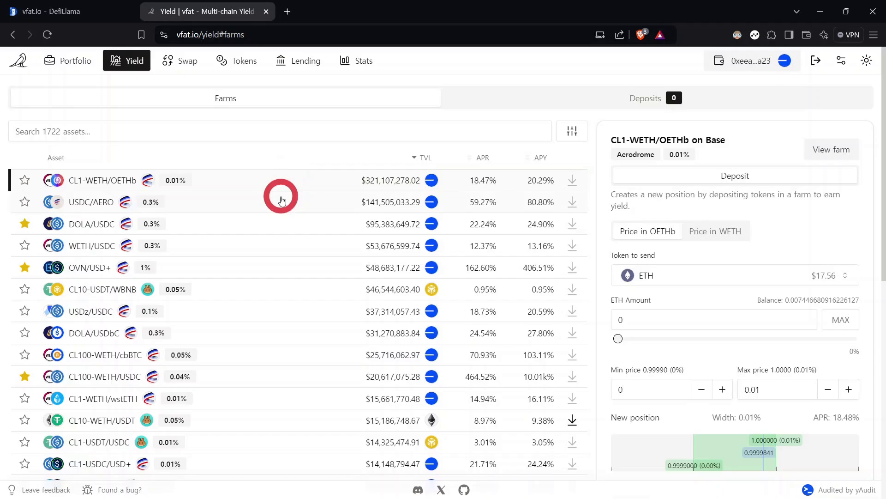
{"action": "scroll", "coordinate": [277, 191], "scroll_direction": "down", "scroll_amount": 3}
{"action": "scroll", "coordinate": [282, 200], "scroll_direction": "down", "scroll_amount": 10}
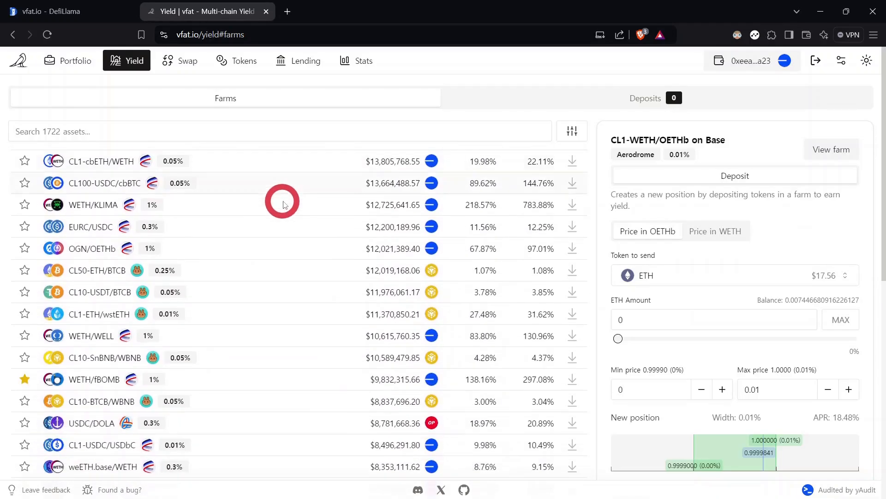
{"action": "scroll", "coordinate": [286, 207], "scroll_direction": "up", "scroll_amount": 15}
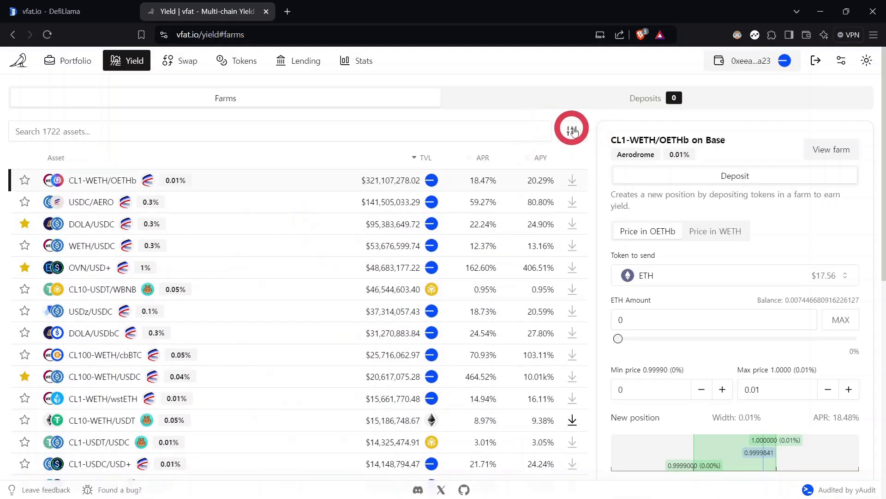
{"action": "left_click", "coordinate": [571, 130]}
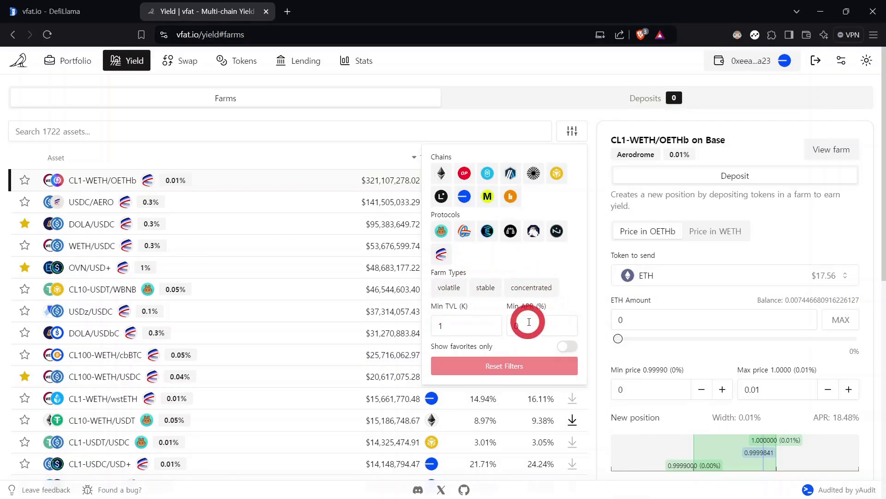
{"action": "left_click", "coordinate": [486, 289]}
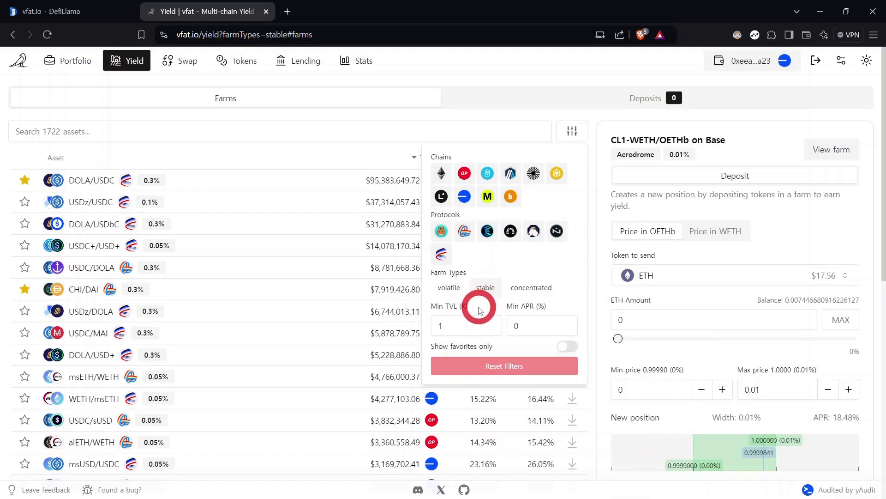
Set the stable farms' minimum TVL filter to 1000 K and close the filter settings.
{"action": "left_click", "coordinate": [465, 325]}
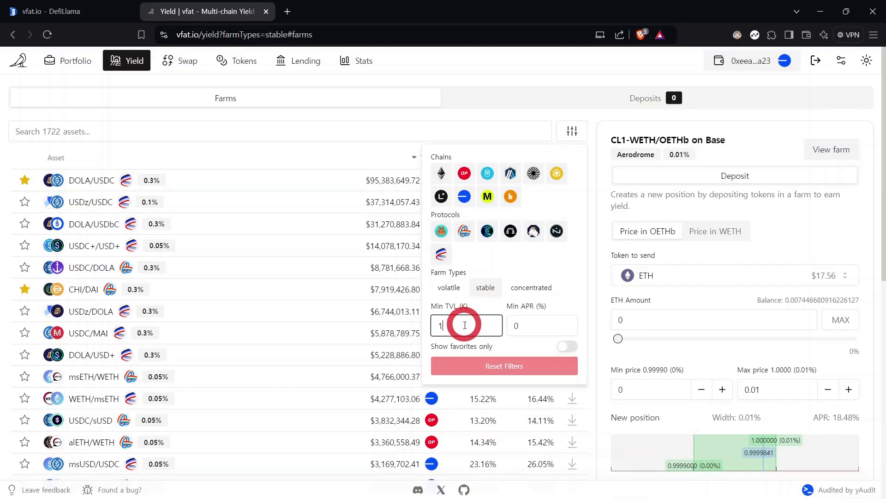
{"action": "type", "text": "000"}
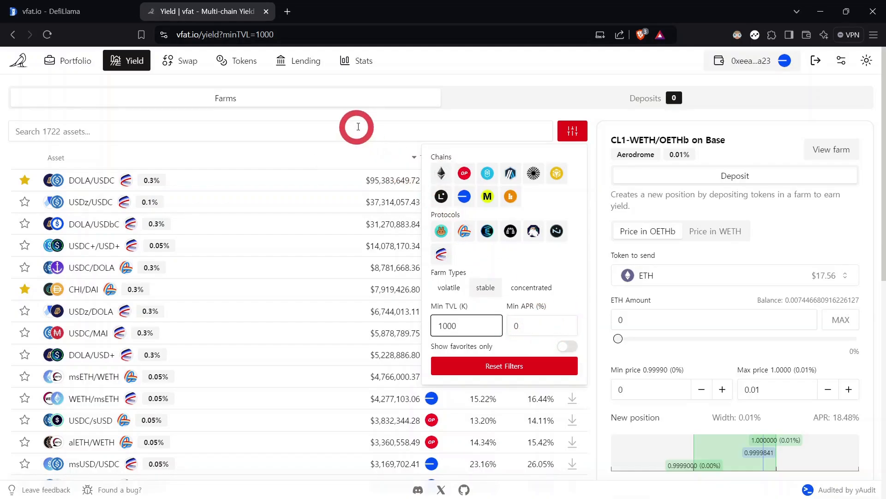
{"action": "left_click", "coordinate": [418, 159]}
{"action": "left_click", "coordinate": [418, 159]}
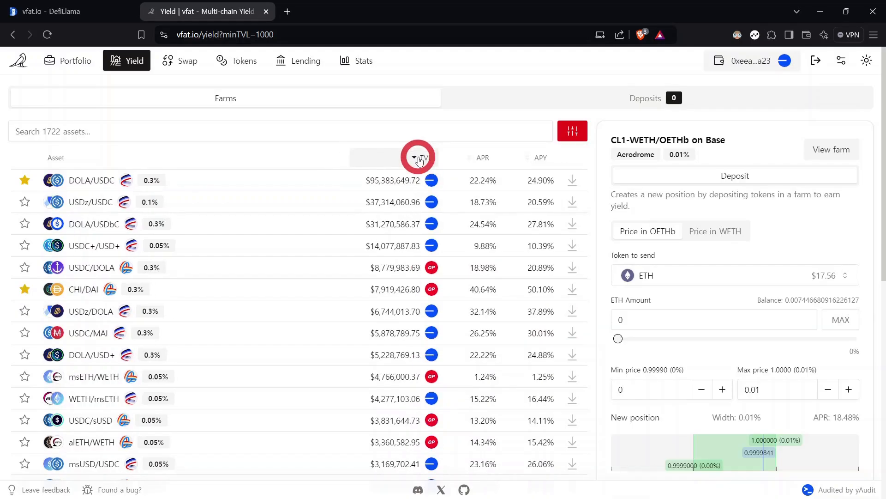
Compare the filtered stable farms by sorting them by APR and by TVL, ending with the highest TVL first.
{"action": "left_click", "coordinate": [480, 158]}
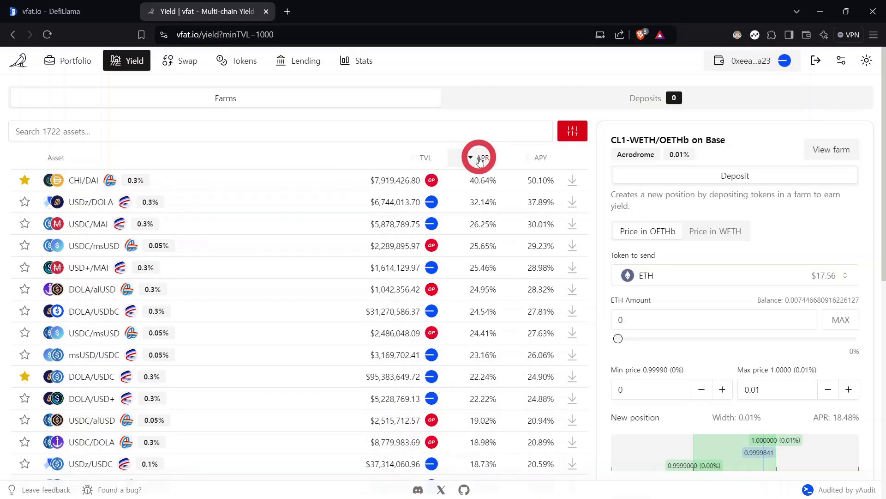
{"action": "left_click", "coordinate": [481, 158]}
{"action": "left_click", "coordinate": [423, 159]}
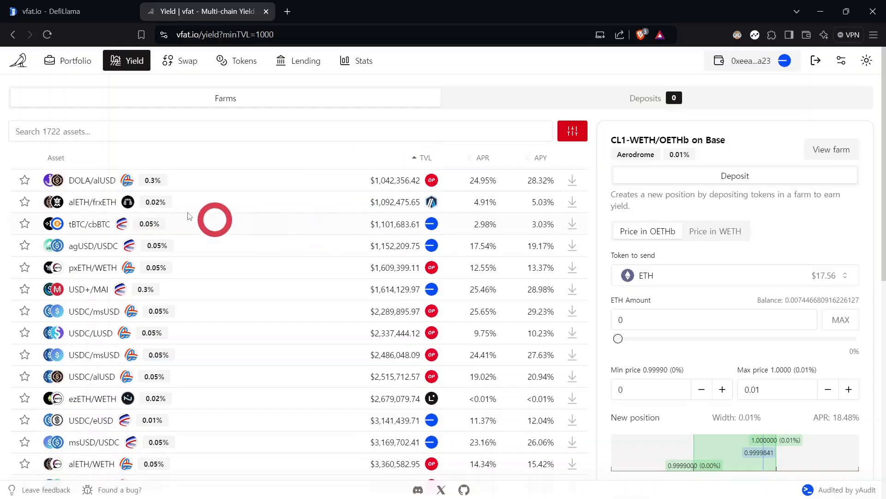
{"action": "left_click", "coordinate": [423, 158]}
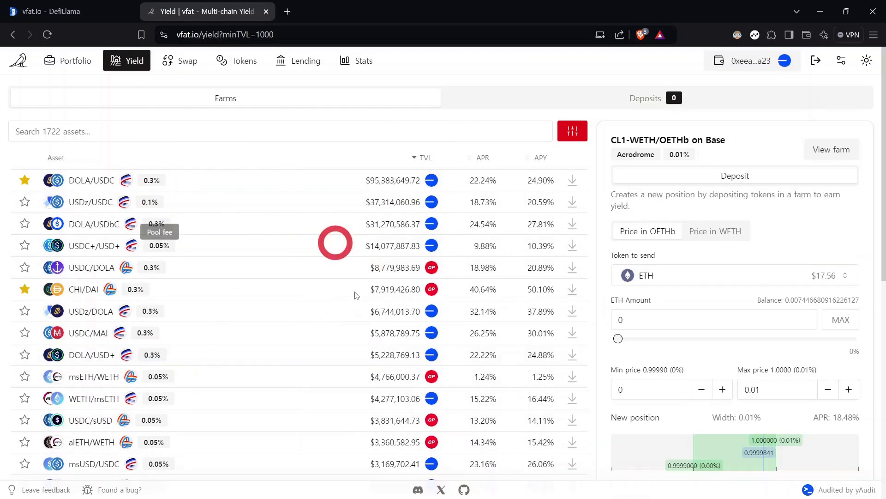
{"action": "left_click", "coordinate": [484, 160]}
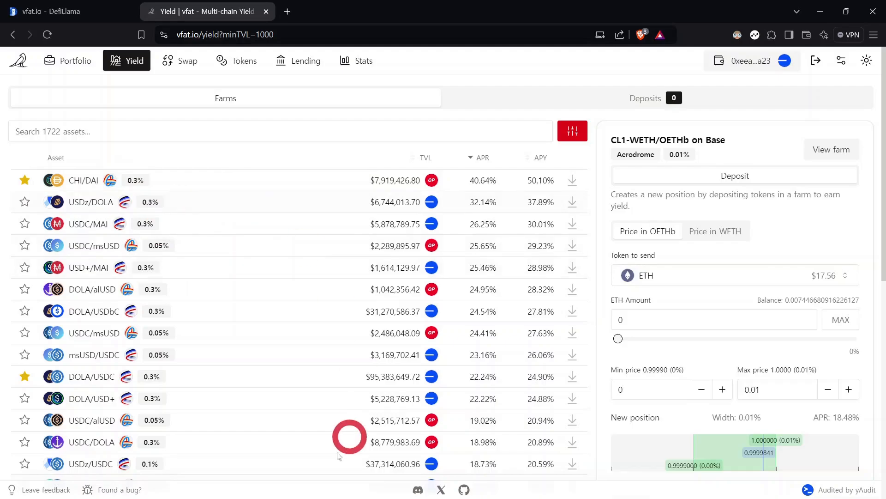
{"action": "scroll", "coordinate": [344, 259], "scroll_direction": "down", "scroll_amount": 5}
{"action": "scroll", "coordinate": [345, 266], "scroll_direction": "up", "scroll_amount": 5}
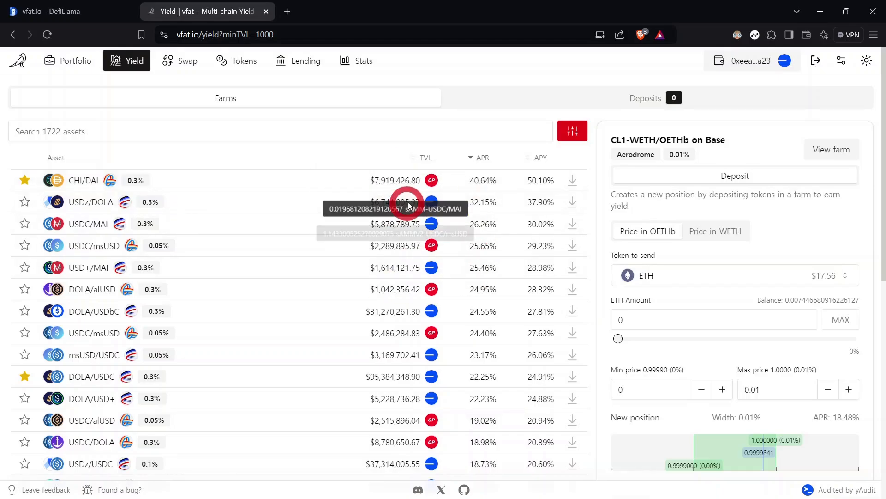
{"action": "mouse_move", "coordinate": [410, 190]}
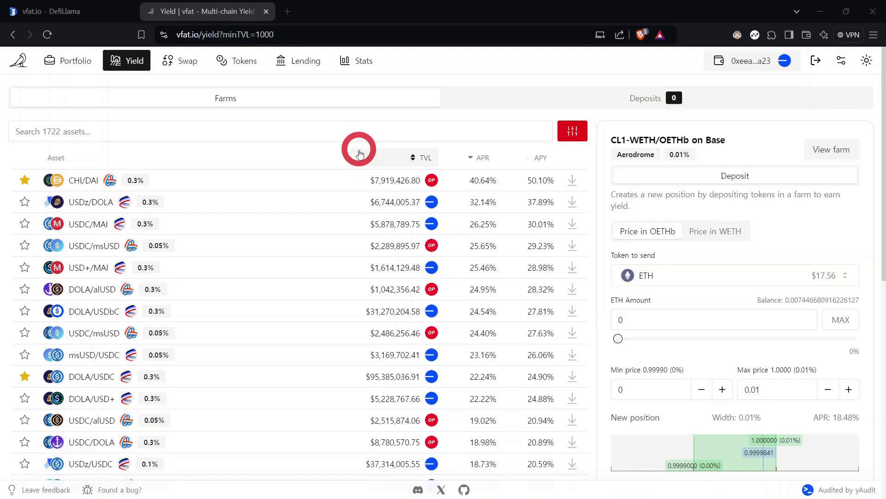
{"action": "left_click", "coordinate": [415, 159]}
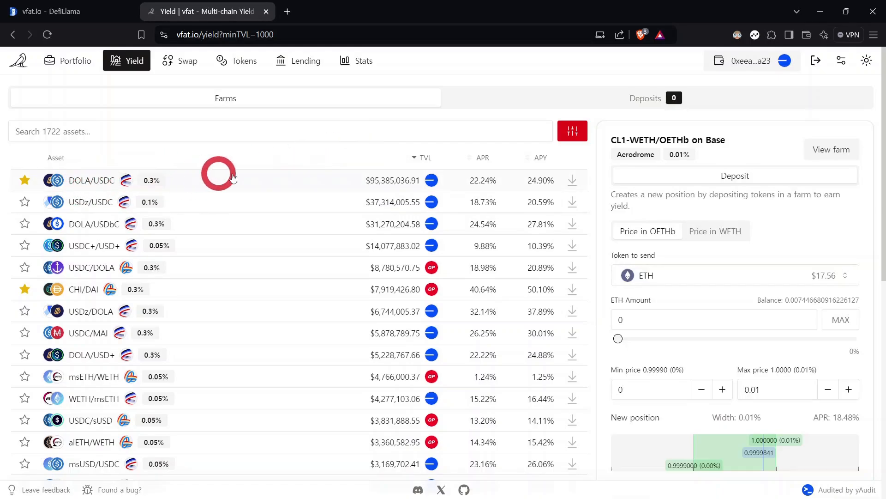
Try toggling the favorite marks of the DOLA/USDC and USDz/USDC farms, restoring each one.
{"action": "left_click", "coordinate": [24, 180]}
{"action": "left_click", "coordinate": [24, 181]}
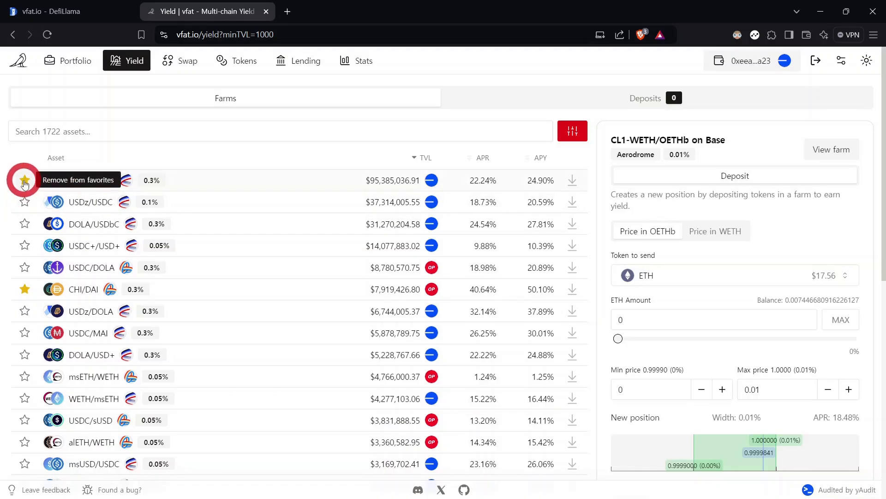
{"action": "left_click", "coordinate": [24, 202]}
{"action": "left_click", "coordinate": [25, 202]}
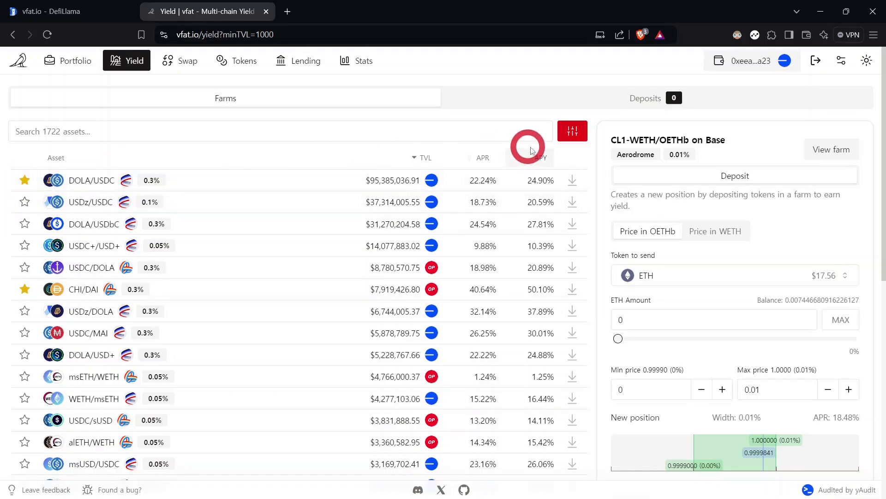
Filter the farm list to show favorites only.
{"action": "left_click", "coordinate": [573, 130]}
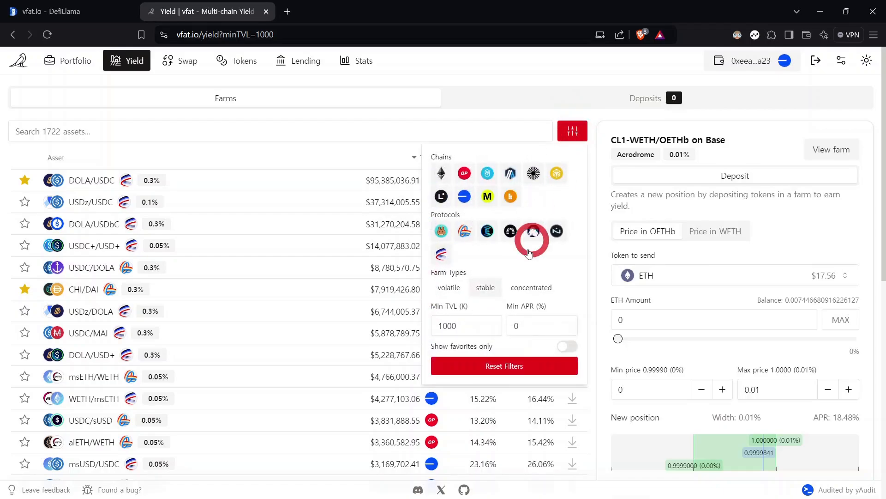
{"action": "left_click", "coordinate": [571, 349]}
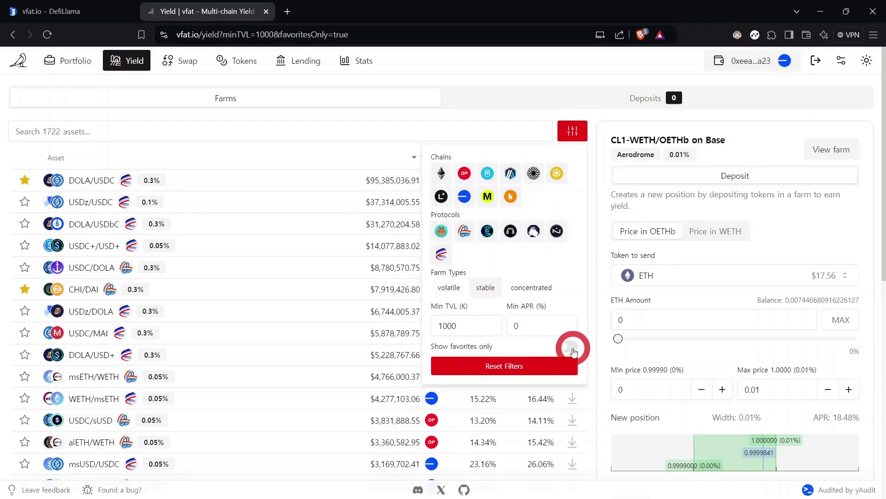
{"action": "left_click", "coordinate": [223, 303]}
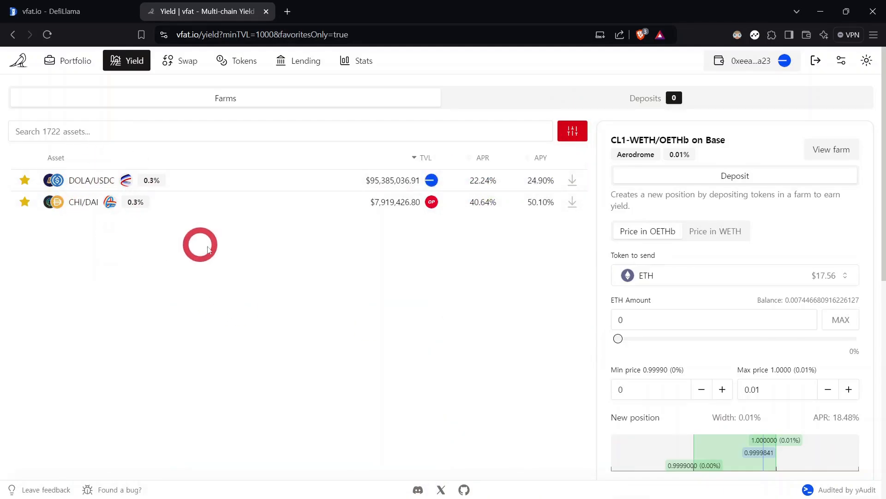
Select the DOLA/USDC farm on Base and set up a deposit of the maximum 47.976004 USDC.
{"action": "left_click", "coordinate": [89, 181]}
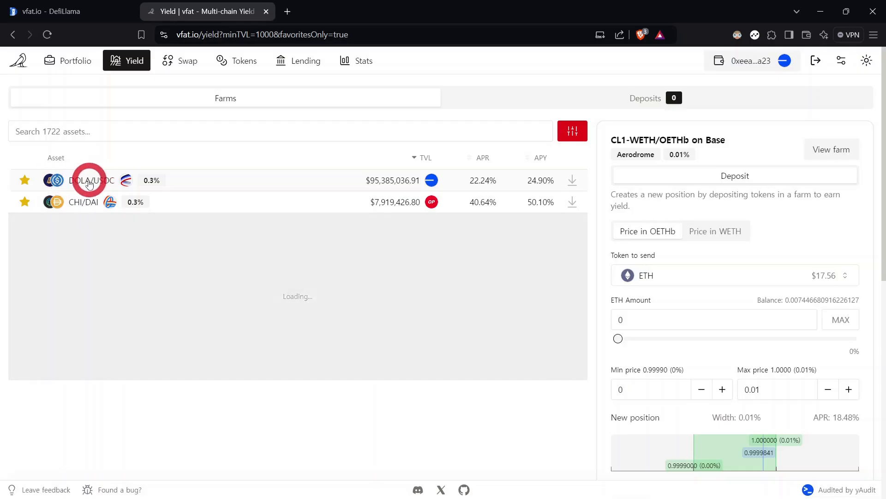
{"action": "left_click", "coordinate": [86, 181]}
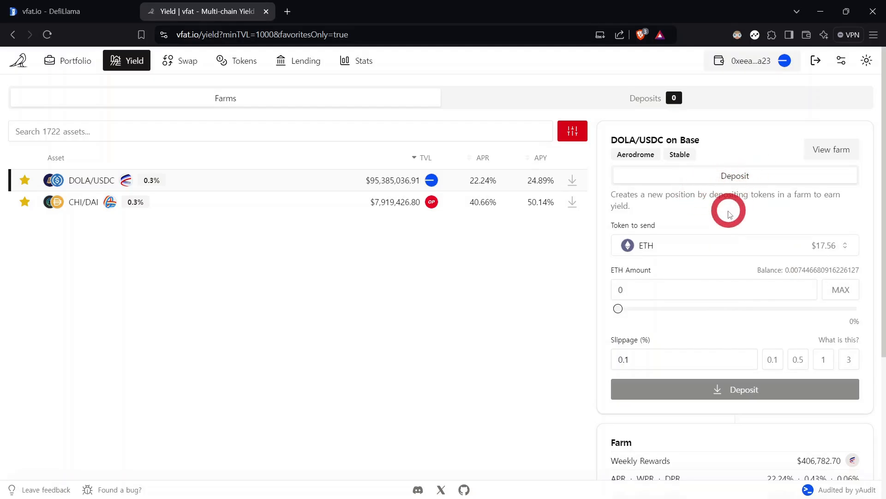
{"action": "left_click", "coordinate": [768, 249]}
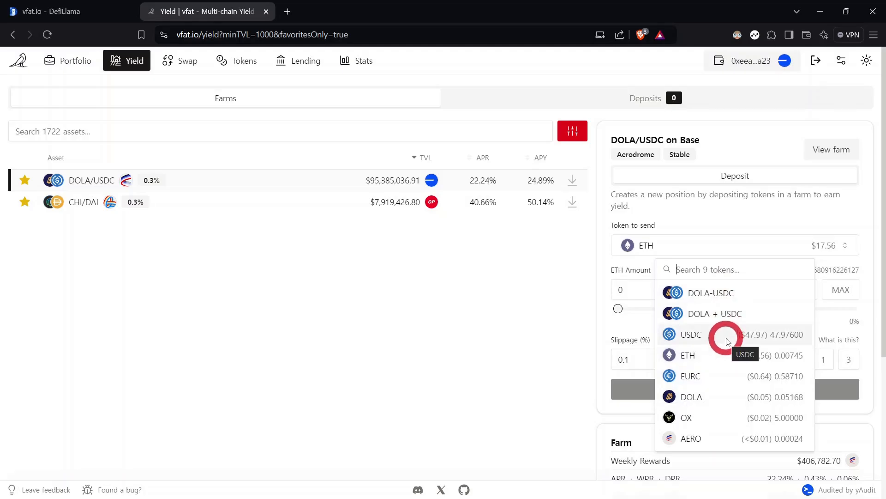
{"action": "left_click", "coordinate": [728, 338]}
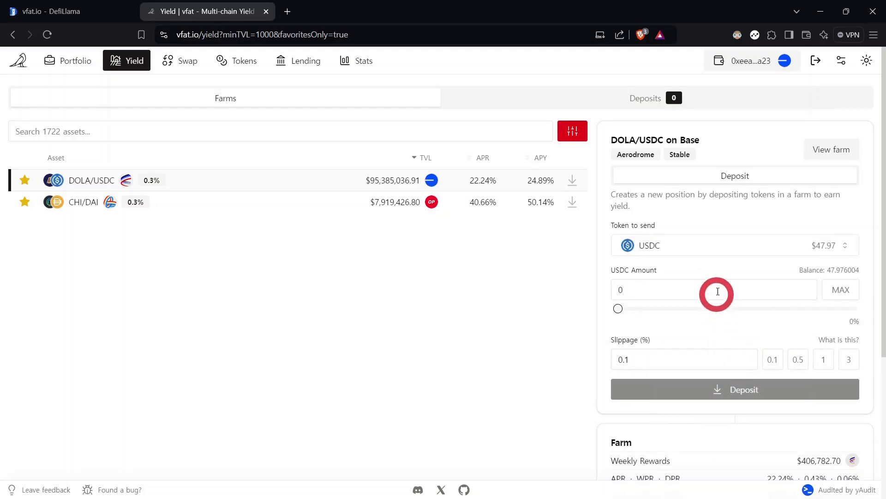
{"action": "left_click", "coordinate": [720, 250]}
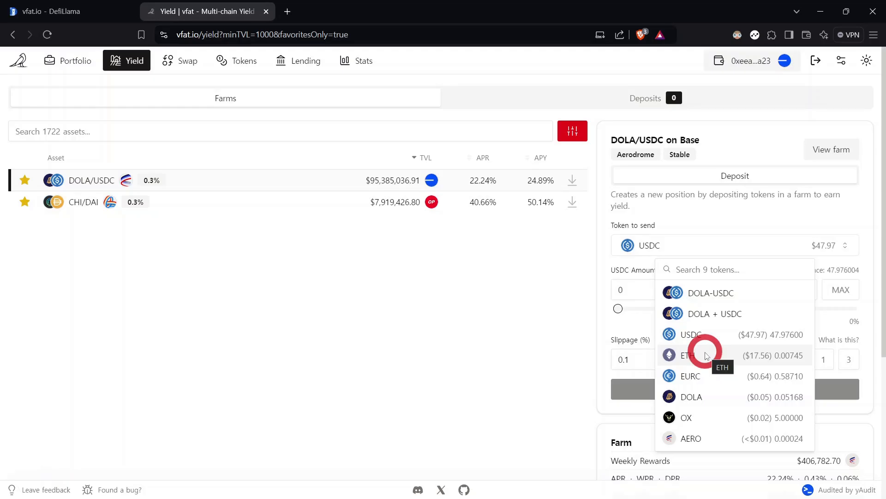
{"action": "left_click", "coordinate": [700, 334]}
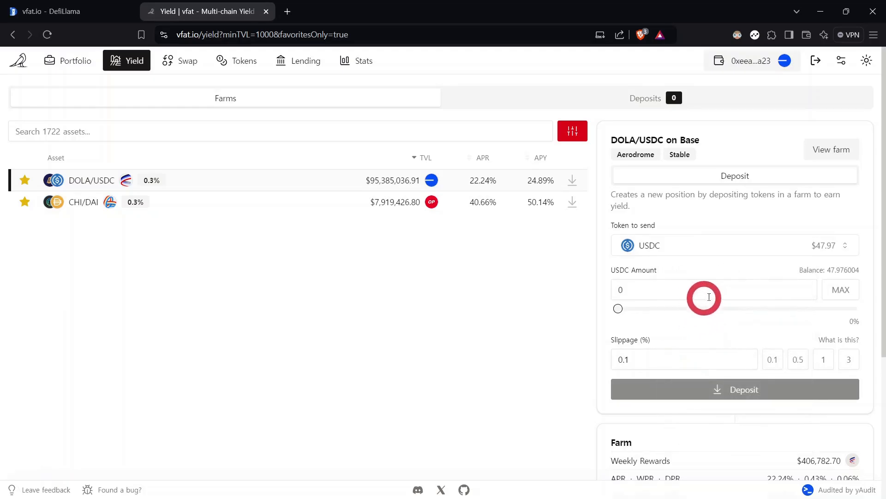
{"action": "left_click", "coordinate": [836, 290]}
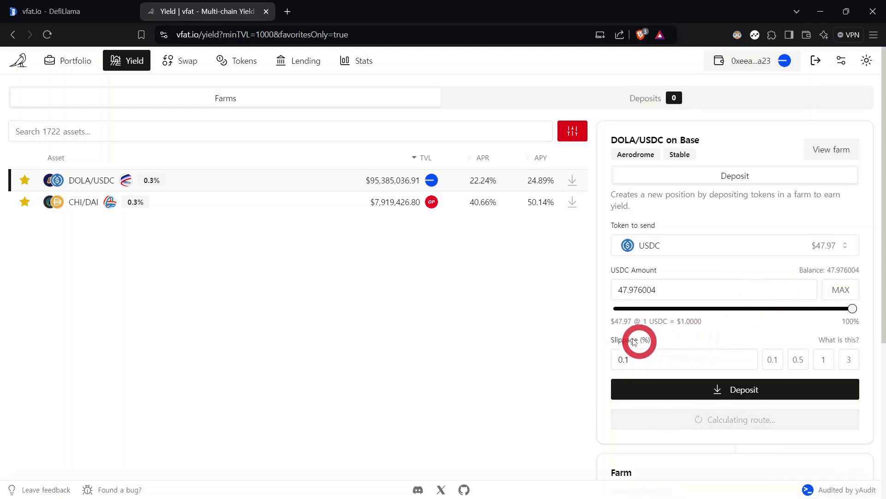
{"action": "scroll", "coordinate": [635, 362], "scroll_direction": "down", "scroll_amount": 2}
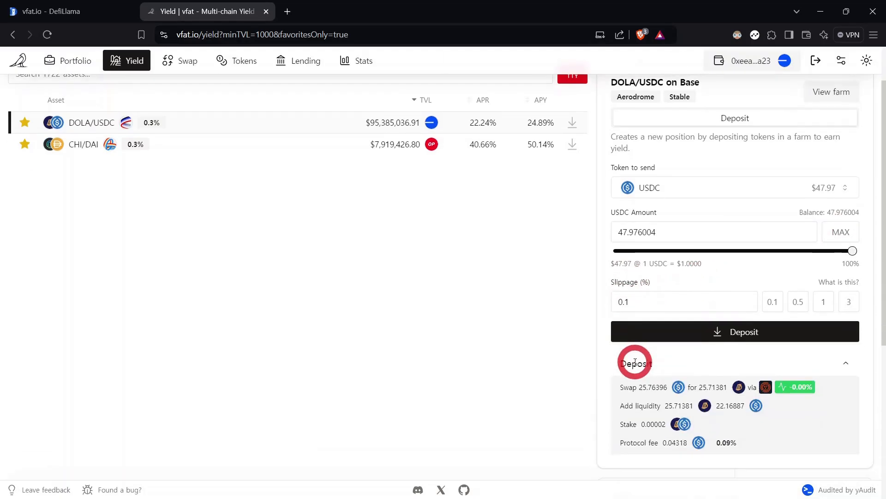
Submit the DOLA/USDC deposit, approving the 47.976004 USDC spending limit and confirming the deposit transaction in MetaMask.
{"action": "left_click", "coordinate": [731, 337]}
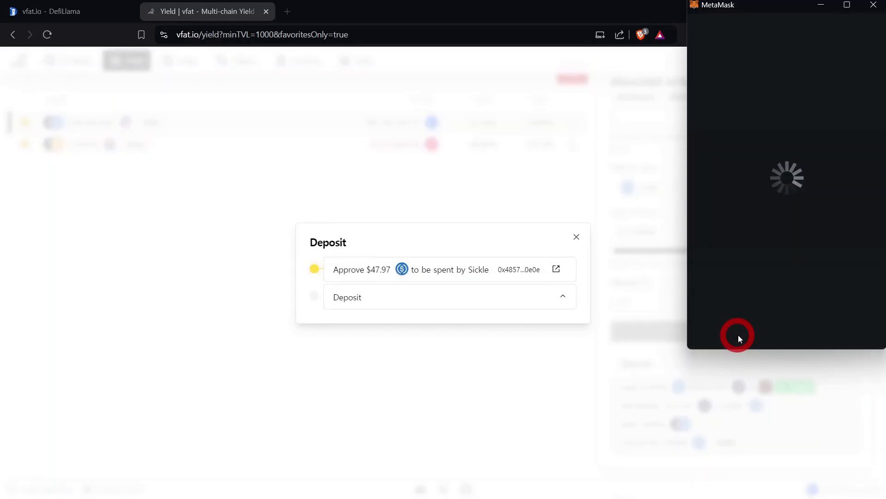
{"action": "scroll", "coordinate": [873, 310], "scroll_direction": "down", "scroll_amount": 3}
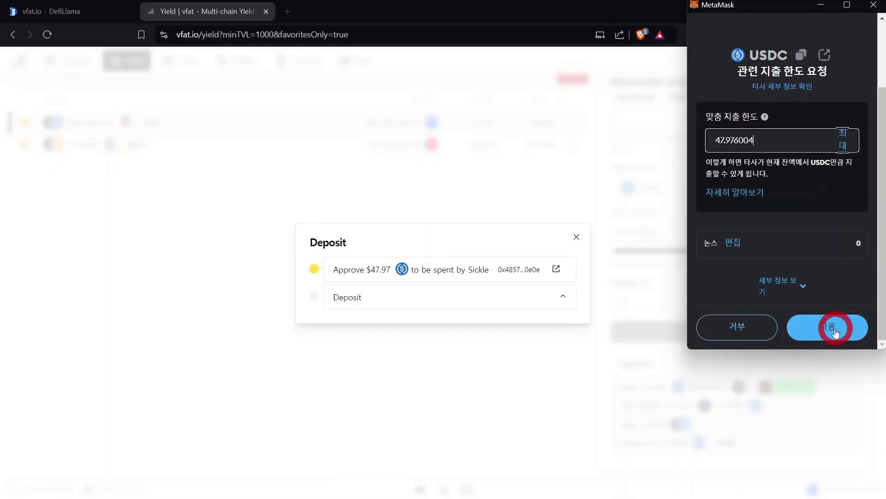
{"action": "left_click", "coordinate": [833, 329]}
{"action": "left_click", "coordinate": [833, 330]}
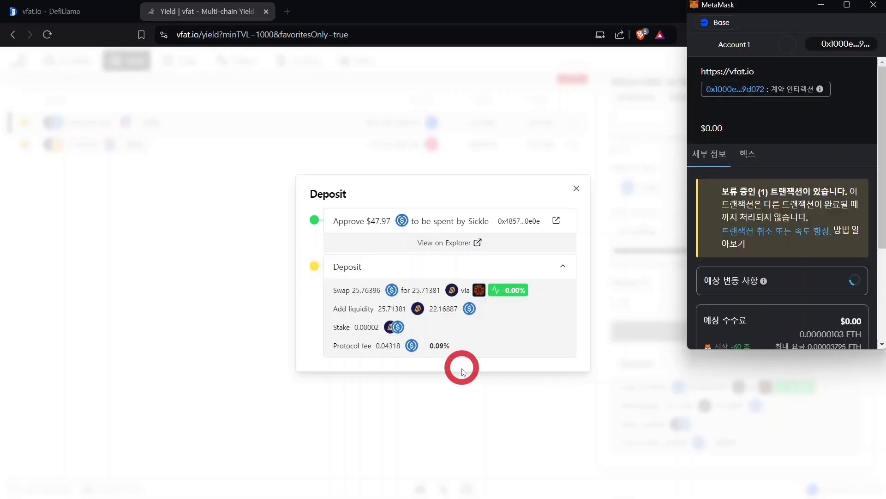
{"action": "scroll", "coordinate": [858, 300], "scroll_direction": "down", "scroll_amount": 1}
{"action": "left_click", "coordinate": [829, 324]}
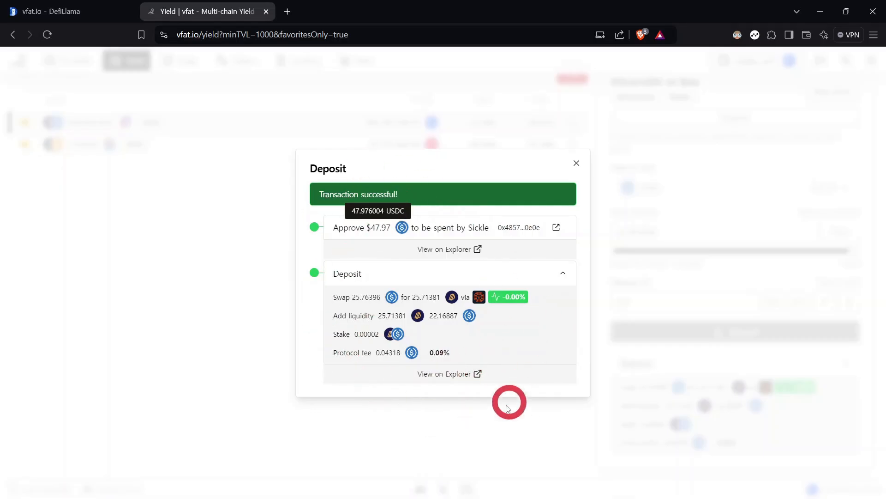
{"action": "left_click", "coordinate": [576, 165]}
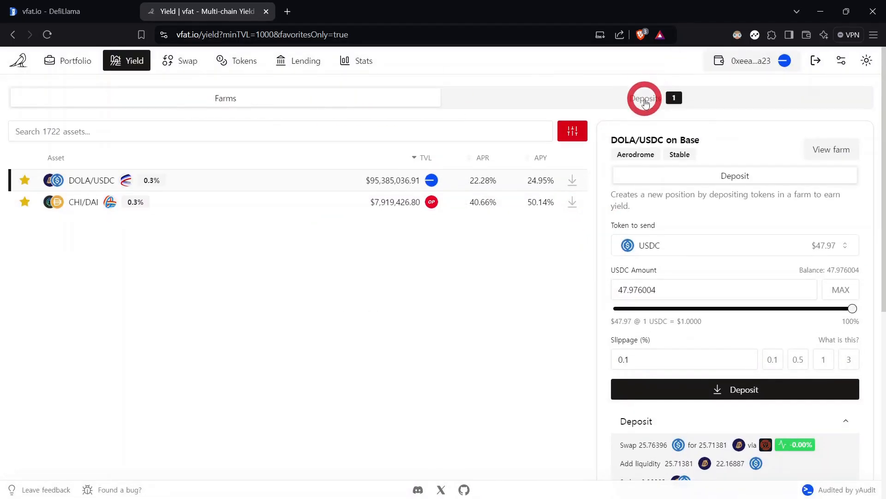
Open the deposits overview and review the DOLA/USDC position and its options for increasing the deposit.
{"action": "left_click", "coordinate": [647, 106]}
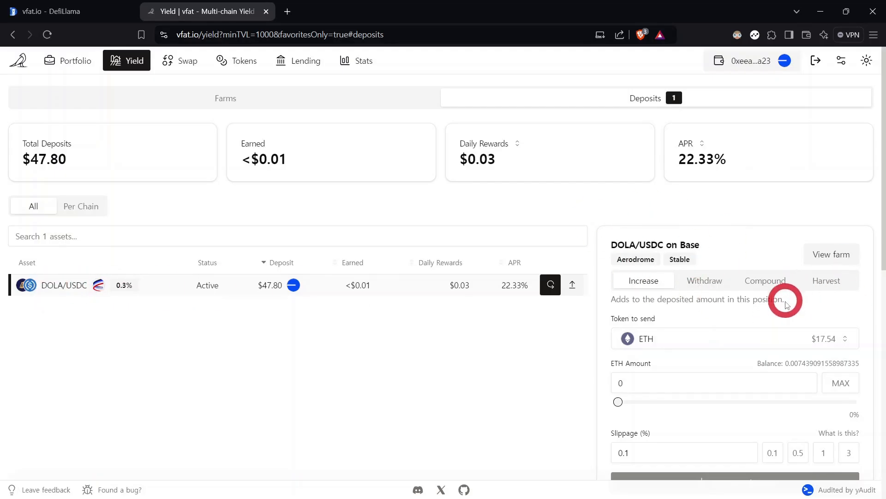
{"action": "scroll", "coordinate": [639, 235], "scroll_direction": "down", "scroll_amount": 1}
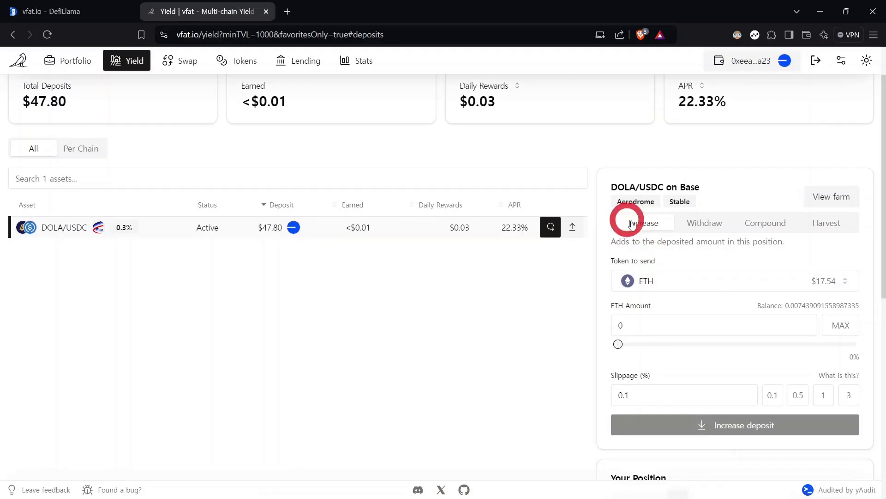
{"action": "scroll", "coordinate": [641, 240], "scroll_direction": "down", "scroll_amount": 1}
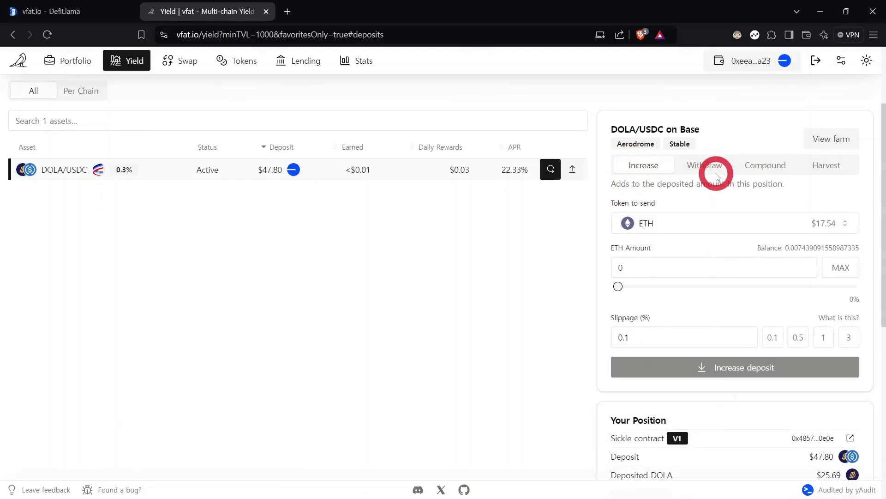
Enable Auto-Compound on Base for the DOLA/USDC position, confirm the transaction in MetaMask, and check its automation status.
{"action": "left_click", "coordinate": [767, 171]}
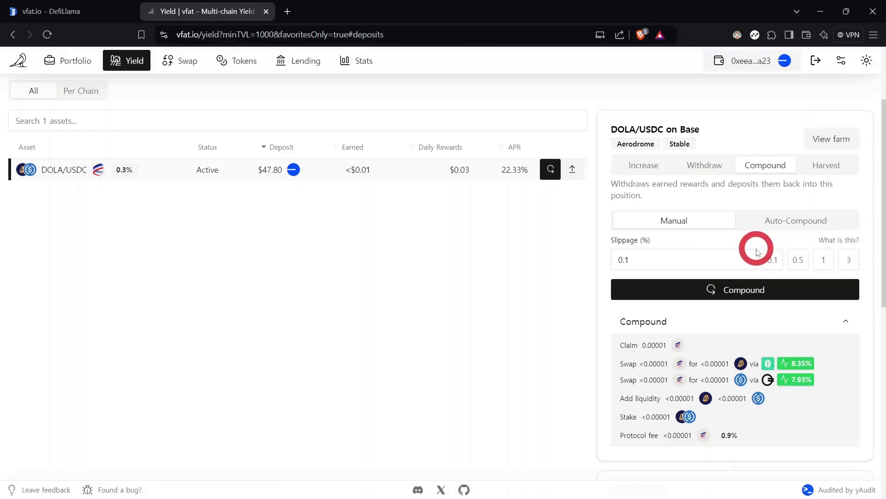
{"action": "scroll", "coordinate": [766, 114], "scroll_direction": "down", "scroll_amount": 1}
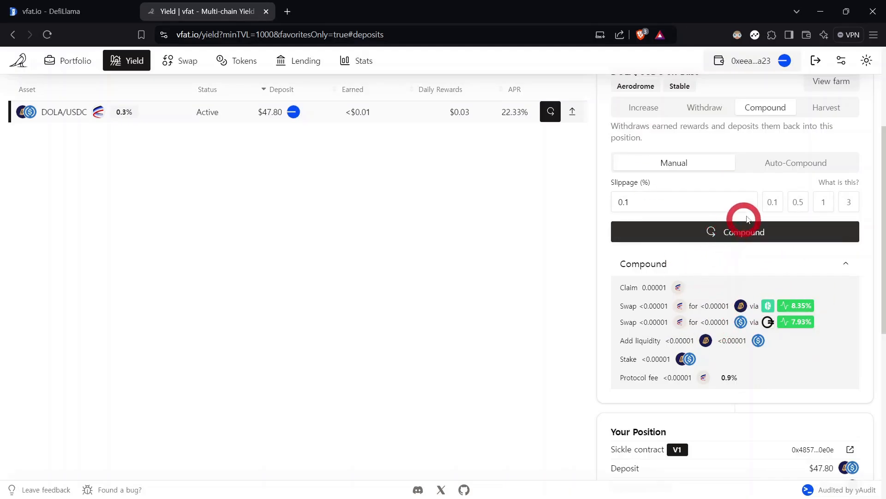
{"action": "left_click", "coordinate": [795, 169]}
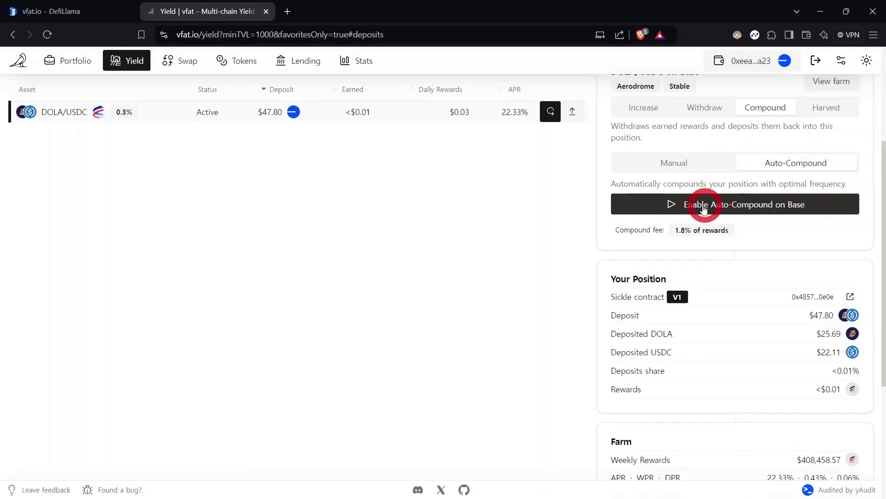
{"action": "left_click", "coordinate": [750, 211]}
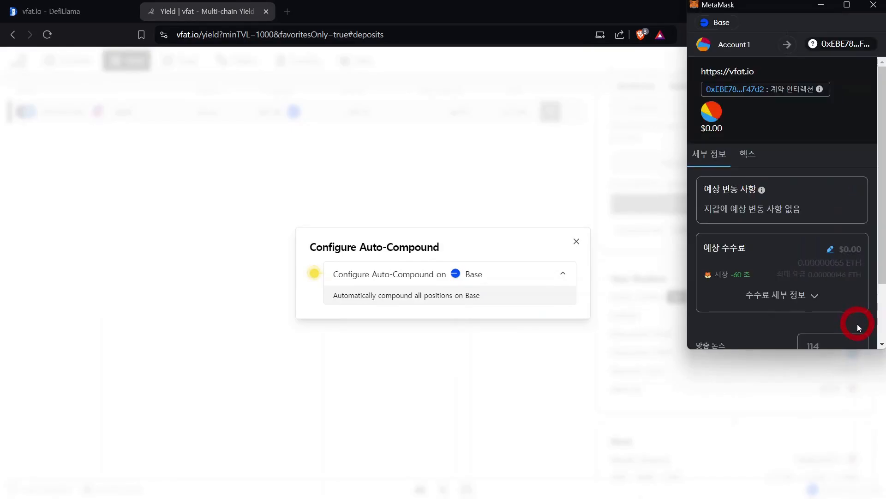
{"action": "scroll", "coordinate": [858, 323], "scroll_direction": "down", "scroll_amount": 3}
{"action": "left_click", "coordinate": [835, 328]}
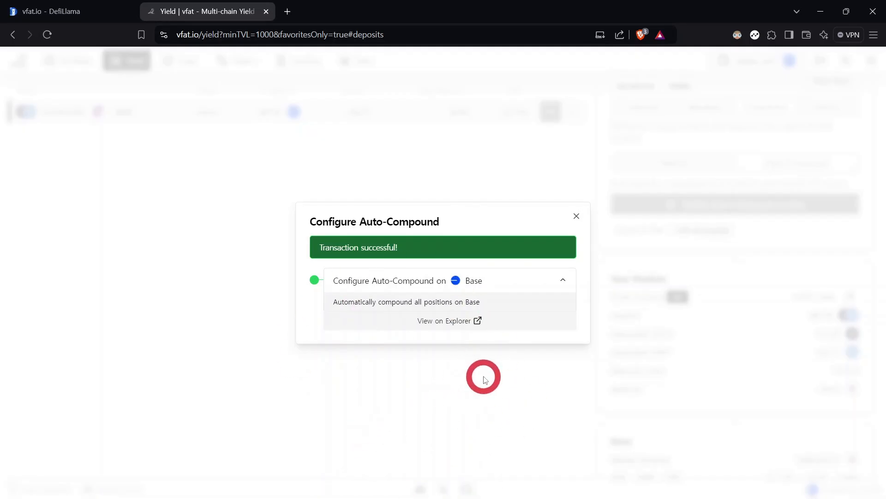
{"action": "left_click", "coordinate": [438, 355]}
{"action": "left_click_drag", "start_coordinate": [629, 317], "coordinate": [768, 316]}
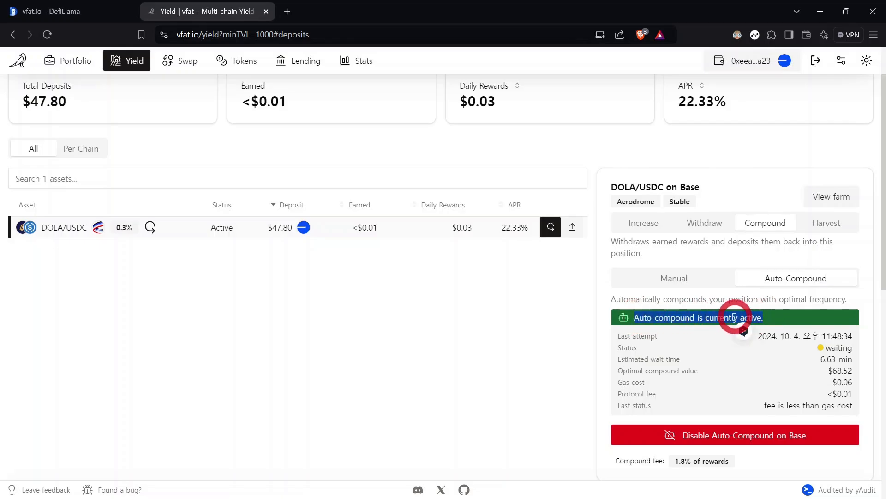
{"action": "left_click", "coordinate": [647, 324]}
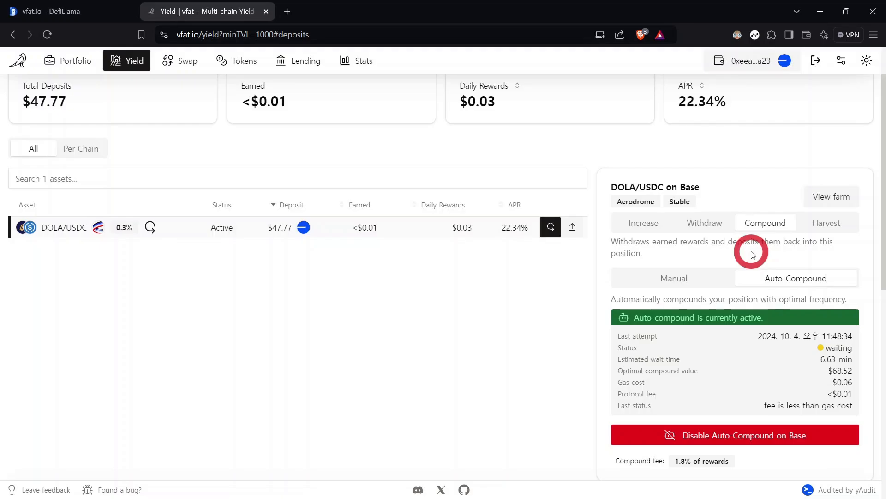
Review the manual harvest options of the DOLA/USDC position, including the list of tokens to receive.
{"action": "left_click", "coordinate": [819, 229]}
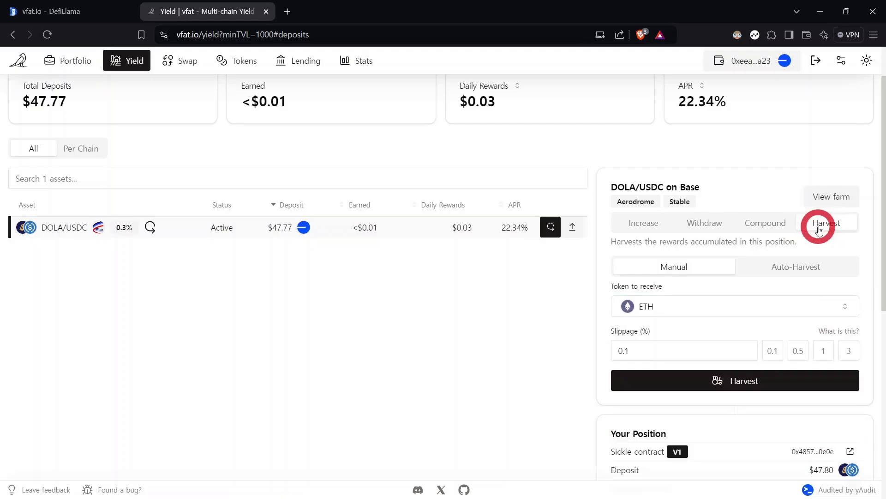
{"action": "scroll", "coordinate": [817, 233], "scroll_direction": "down", "scroll_amount": 1}
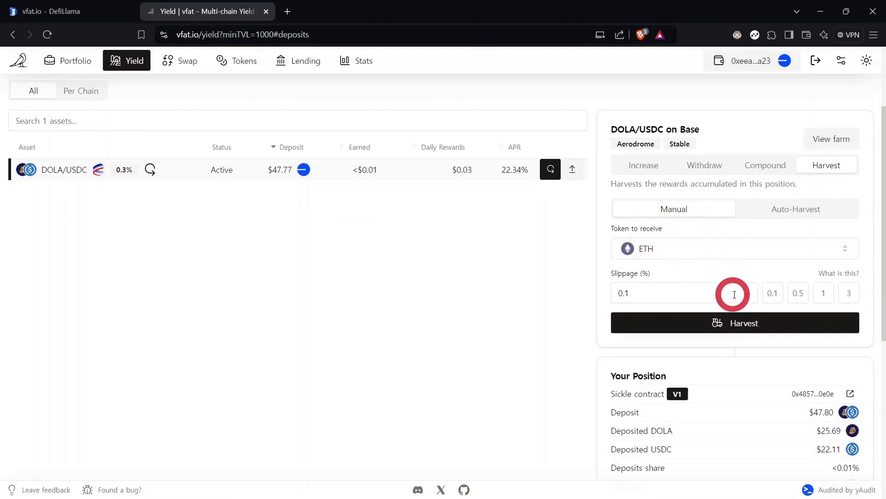
{"action": "left_click", "coordinate": [740, 254]}
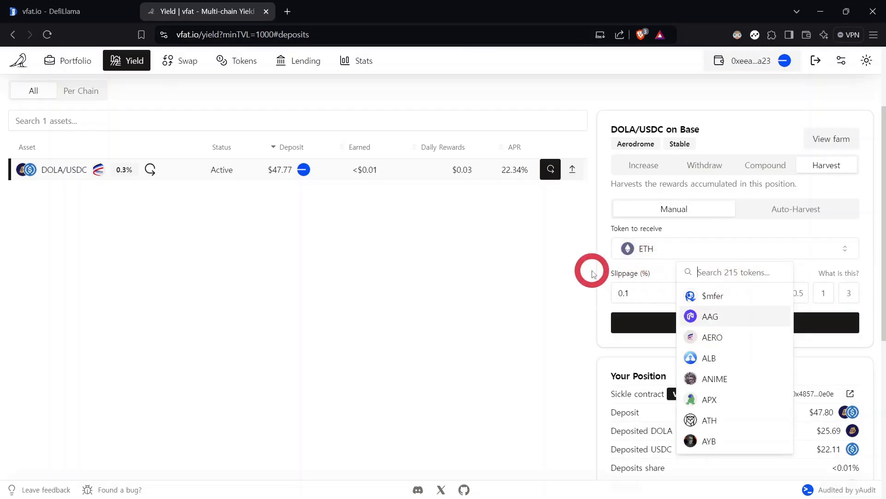
{"action": "left_click", "coordinate": [672, 257]}
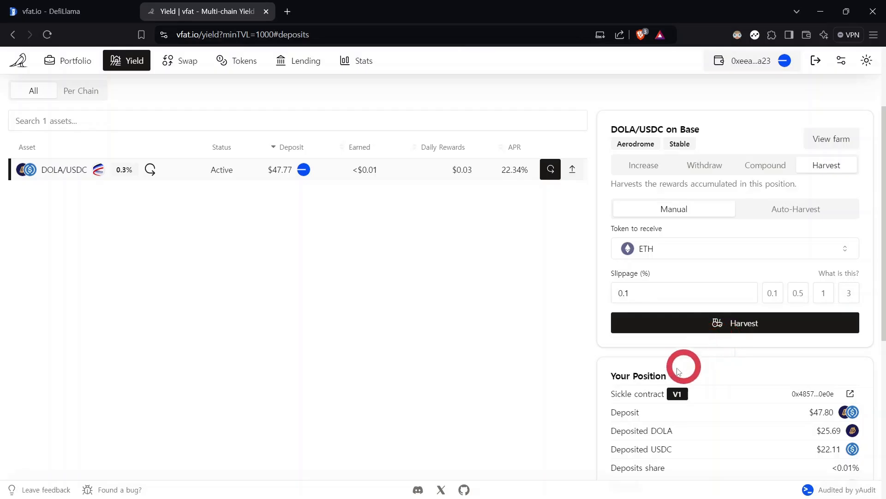
{"action": "scroll", "coordinate": [706, 381], "scroll_direction": "up", "scroll_amount": 1}
{"action": "scroll", "coordinate": [707, 389], "scroll_direction": "down", "scroll_amount": 1}
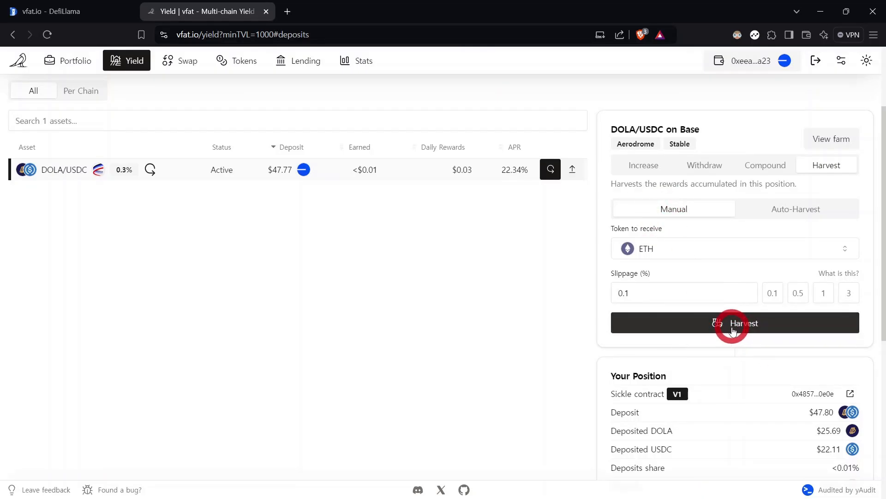
Set up Auto-Harvest for the DOLA/USDC position with Convert Rewards turned on and browse the tokens to receive.
{"action": "left_click", "coordinate": [796, 211]}
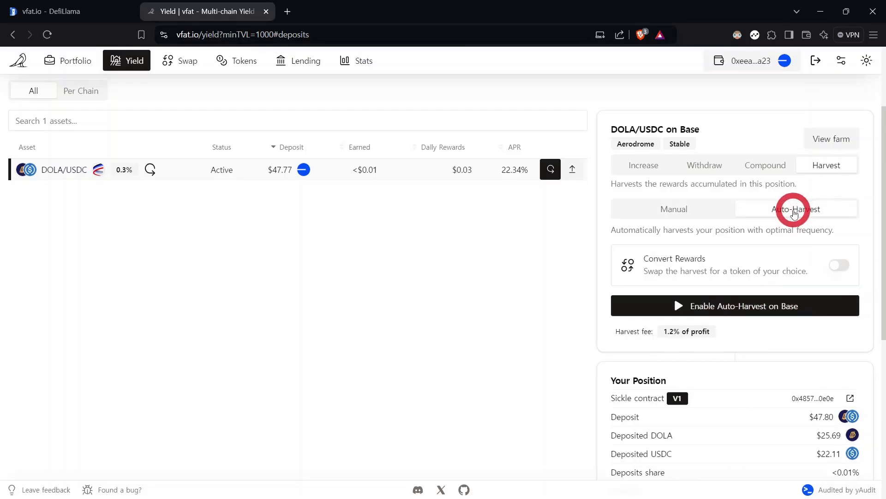
{"action": "left_click", "coordinate": [843, 265]}
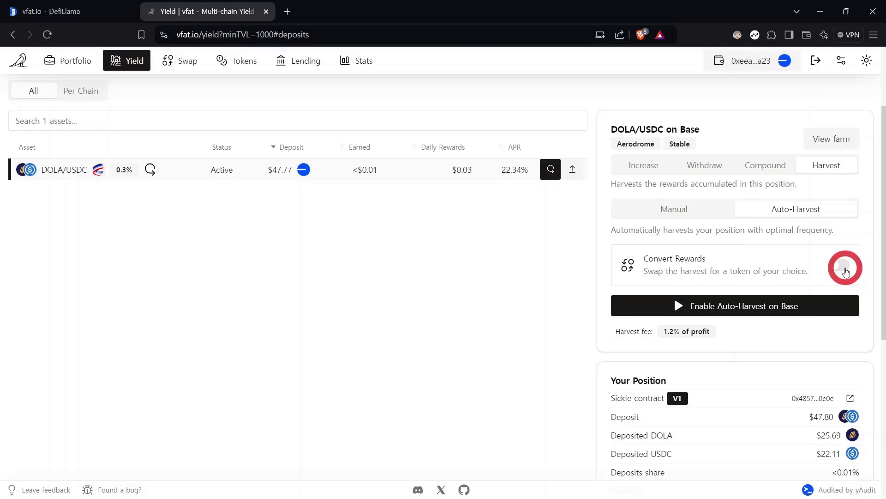
{"action": "left_click", "coordinate": [845, 267]}
{"action": "left_click", "coordinate": [715, 318]}
{"action": "scroll", "coordinate": [725, 337], "scroll_direction": "down", "scroll_amount": 3}
{"action": "scroll", "coordinate": [725, 337], "scroll_direction": "up", "scroll_amount": 3}
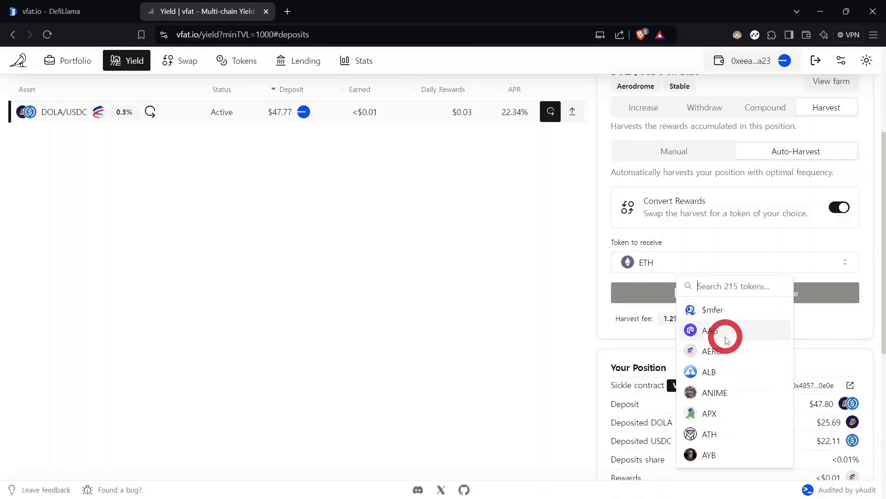
{"action": "left_click", "coordinate": [664, 268]}
{"action": "left_click", "coordinate": [589, 284]}
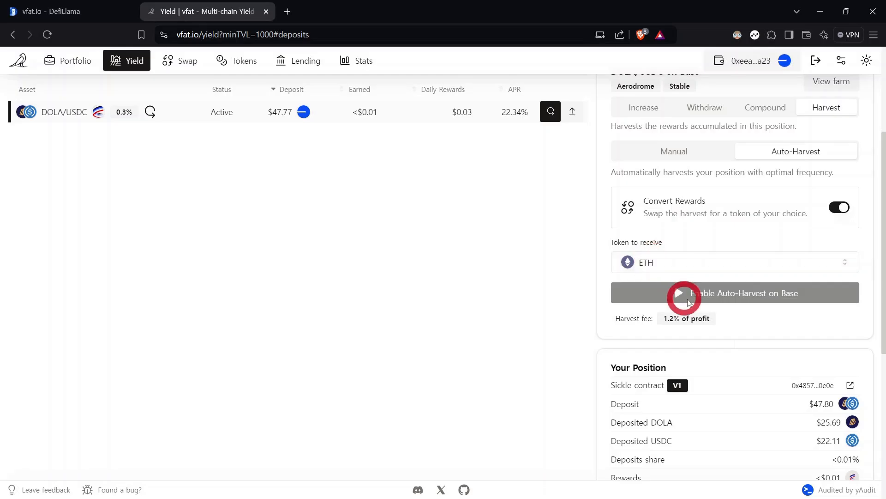
{"action": "scroll", "coordinate": [715, 360], "scroll_direction": "up", "scroll_amount": 1}
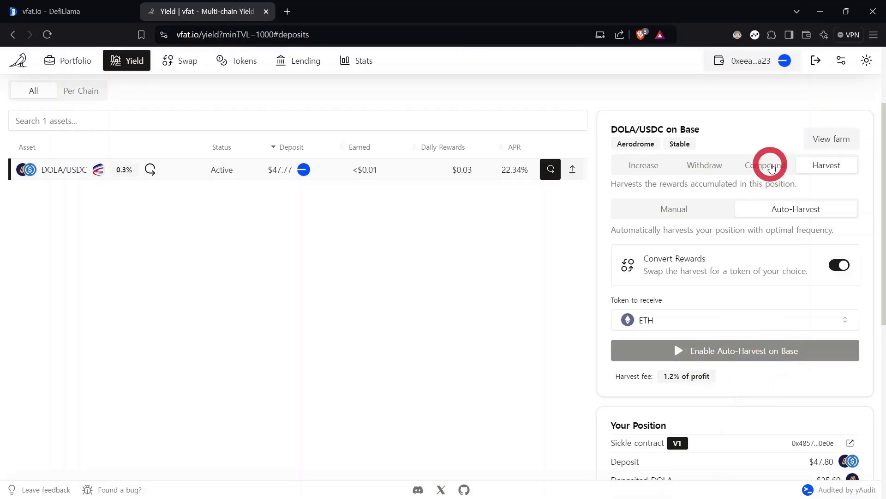
Disable Auto-Compound on Base for the DOLA/USDC position and confirm the transaction in MetaMask.
{"action": "left_click", "coordinate": [764, 165]}
{"action": "left_click", "coordinate": [729, 373]}
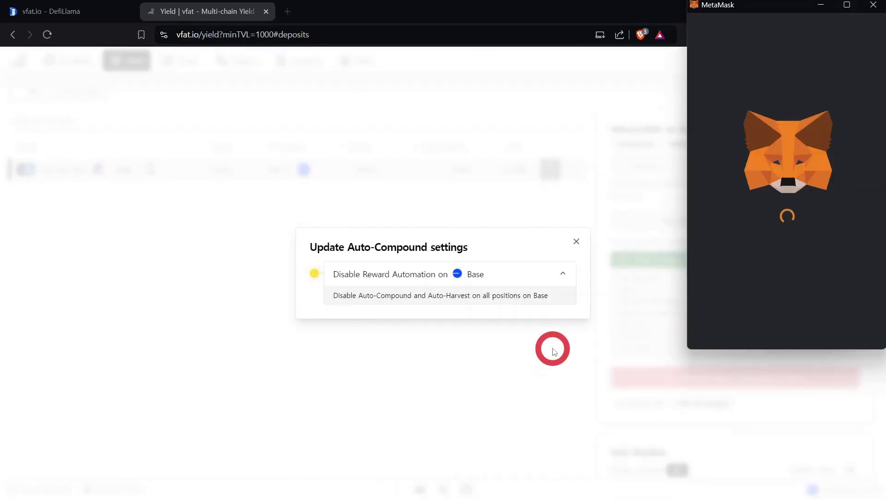
{"action": "scroll", "coordinate": [868, 312], "scroll_direction": "down", "scroll_amount": 3}
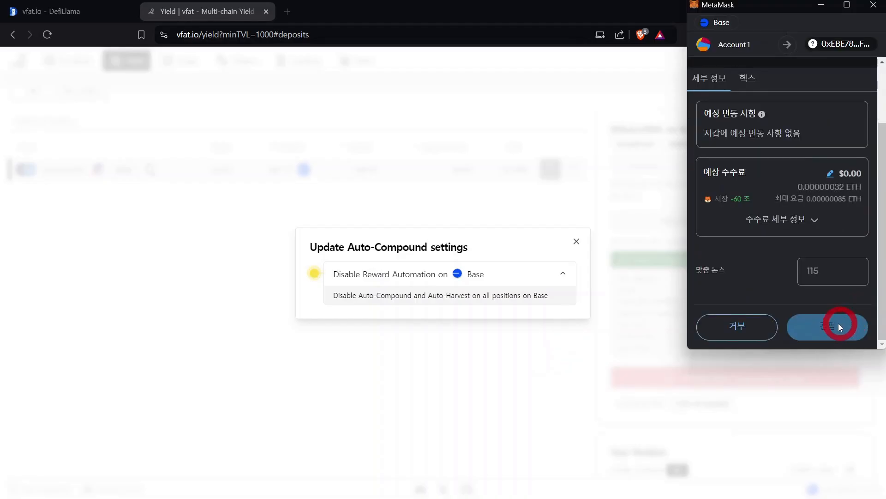
{"action": "left_click", "coordinate": [826, 326]}
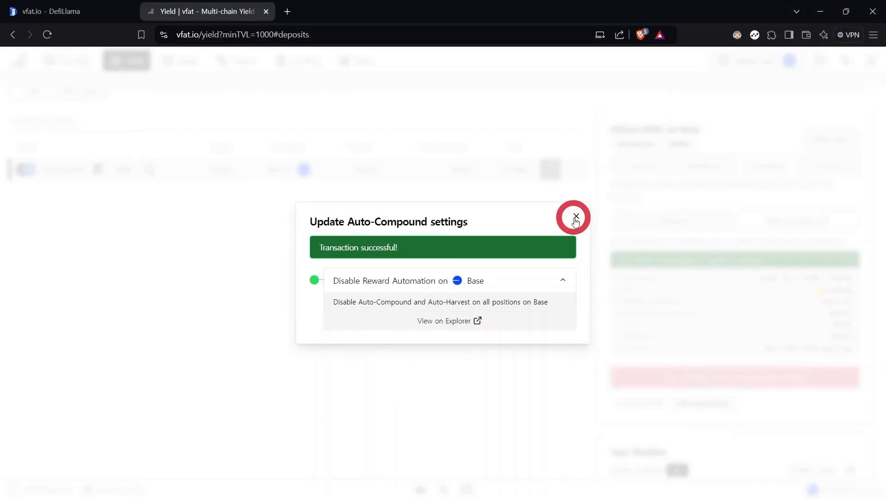
{"action": "left_click", "coordinate": [576, 217]}
Return to the Auto-Harvest options of the DOLA/USDC position and turn on Convert Rewards with ETH as the token.
{"action": "left_click", "coordinate": [815, 167]}
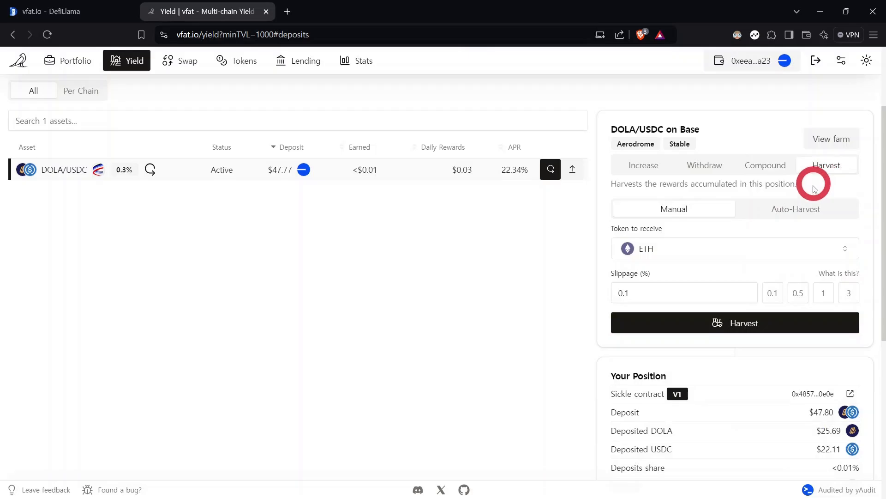
{"action": "left_click", "coordinate": [793, 213]}
{"action": "left_click", "coordinate": [843, 266]}
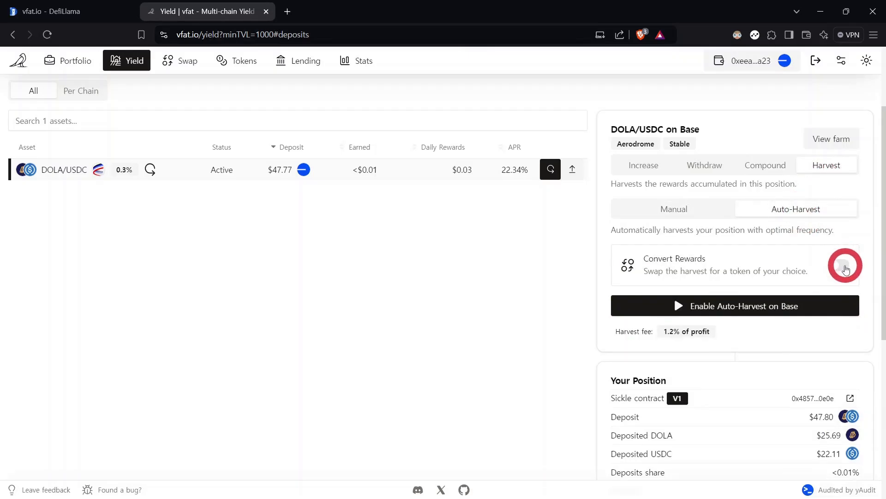
{"action": "scroll", "coordinate": [784, 273], "scroll_direction": "down", "scroll_amount": 1}
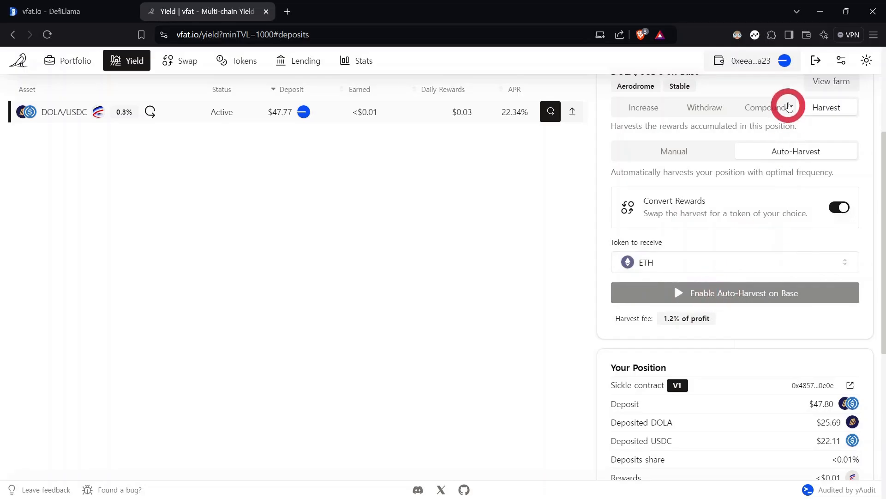
{"action": "scroll", "coordinate": [787, 107], "scroll_direction": "up", "scroll_amount": 2}
In the site's automation settings for Base, set Reward Automation to Auto-Harvest and turn on harvesting to a chosen token.
{"action": "left_click", "coordinate": [843, 62]}
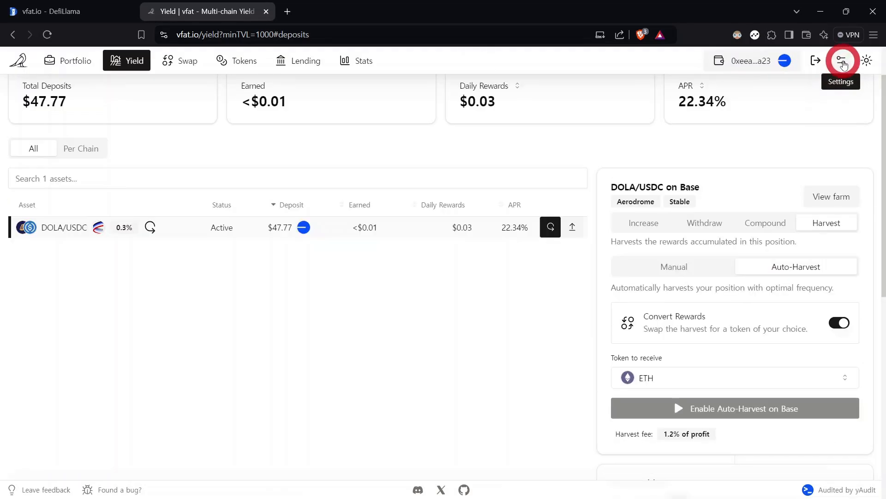
{"action": "scroll", "coordinate": [447, 299], "scroll_direction": "down", "scroll_amount": 4}
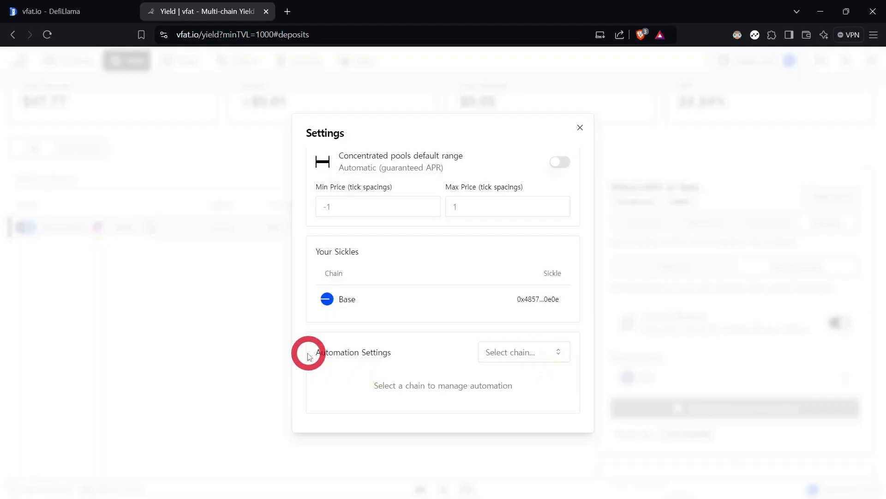
{"action": "left_click", "coordinate": [521, 353]}
{"action": "left_click", "coordinate": [513, 371]}
{"action": "scroll", "coordinate": [463, 354], "scroll_direction": "down", "scroll_amount": 1}
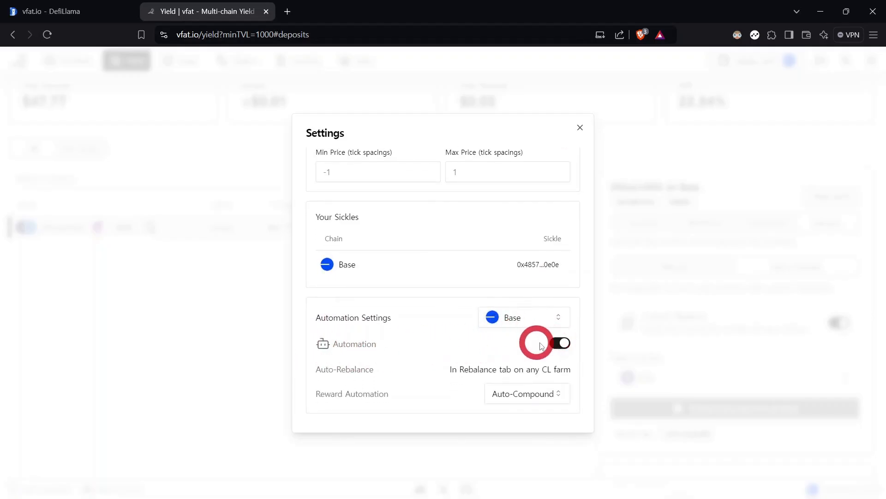
{"action": "left_click", "coordinate": [550, 398]}
{"action": "left_click", "coordinate": [531, 328]}
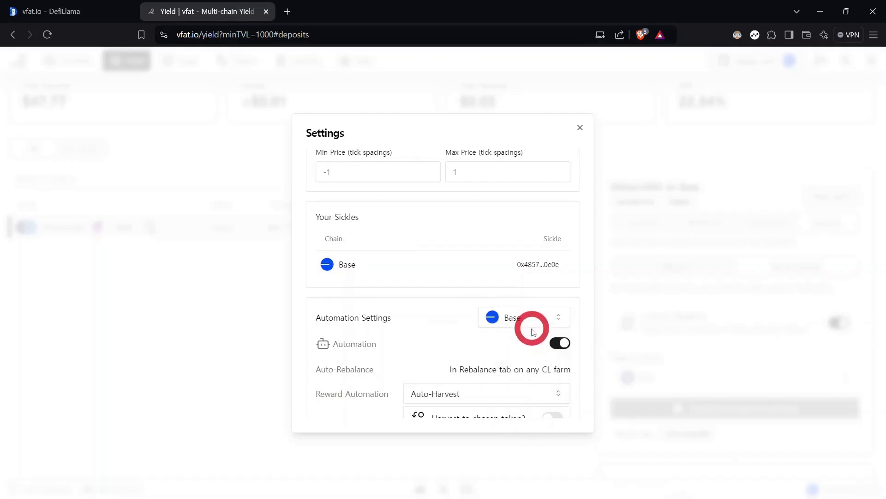
{"action": "scroll", "coordinate": [463, 351], "scroll_direction": "down", "scroll_amount": 3}
{"action": "left_click", "coordinate": [553, 344]}
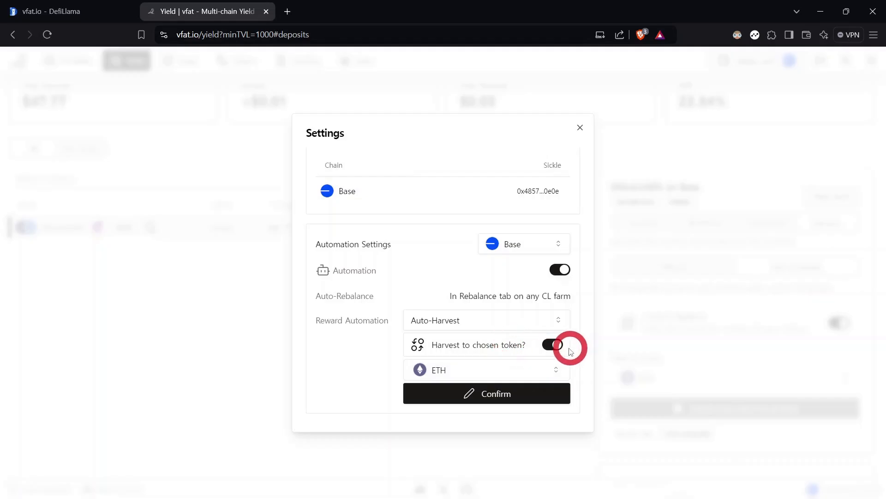
Submit the Auto-Harvest configuration on Base, confirm the transaction in MetaMask, and close the settings.
{"action": "left_click", "coordinate": [485, 393]}
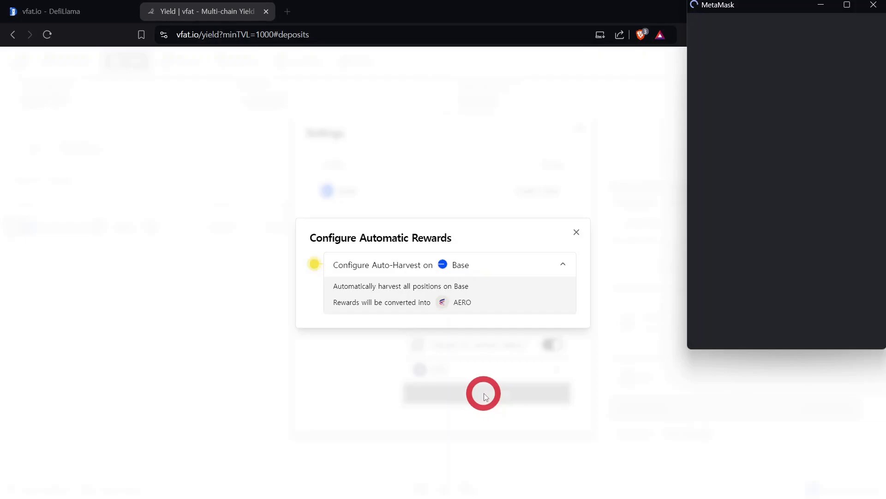
{"action": "scroll", "coordinate": [876, 296], "scroll_direction": "down", "scroll_amount": 3}
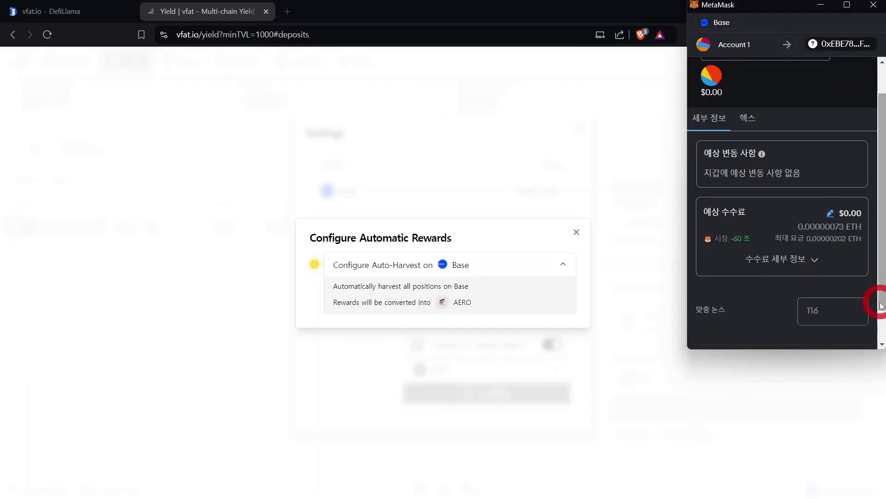
{"action": "left_click", "coordinate": [830, 328]}
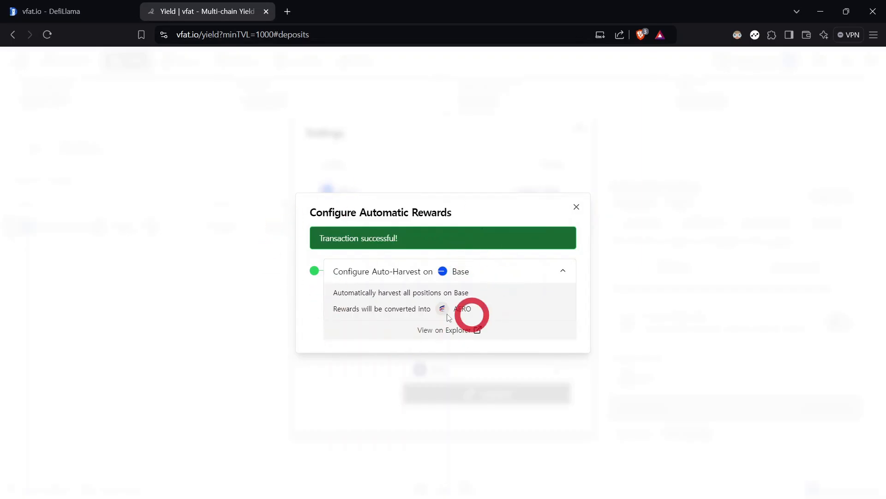
{"action": "left_click", "coordinate": [576, 206]}
{"action": "left_click", "coordinate": [581, 128]}
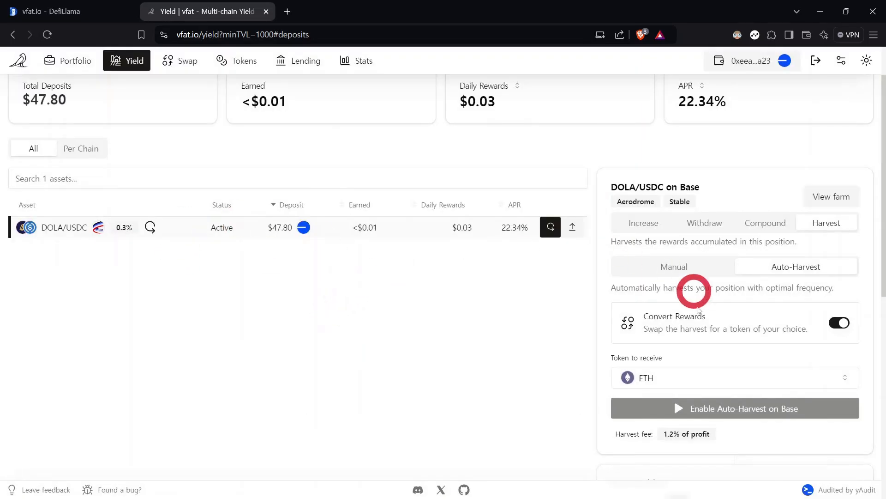
Check the DOLA/USDC position's harvest panel, and reopen the site settings to review the automation section.
{"action": "scroll", "coordinate": [692, 300], "scroll_direction": "down", "scroll_amount": 5}
{"action": "scroll", "coordinate": [702, 360], "scroll_direction": "up", "scroll_amount": 4}
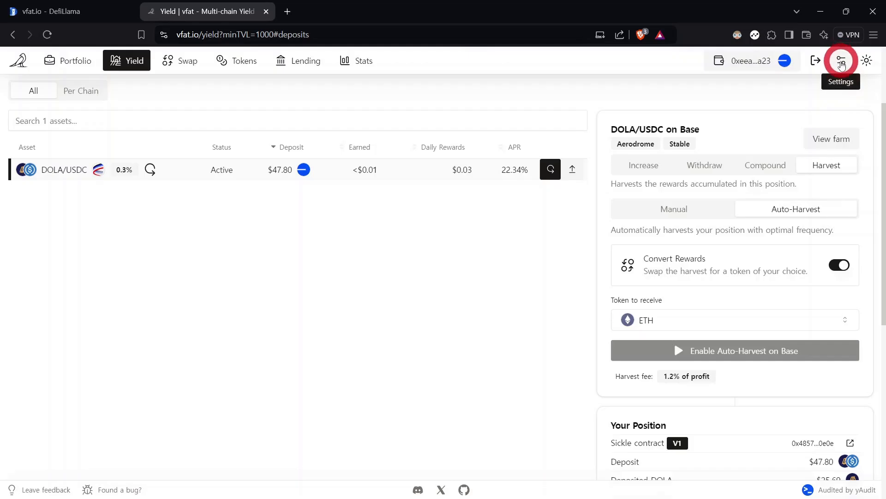
{"action": "left_click", "coordinate": [841, 62]}
{"action": "scroll", "coordinate": [535, 296], "scroll_direction": "down", "scroll_amount": 4}
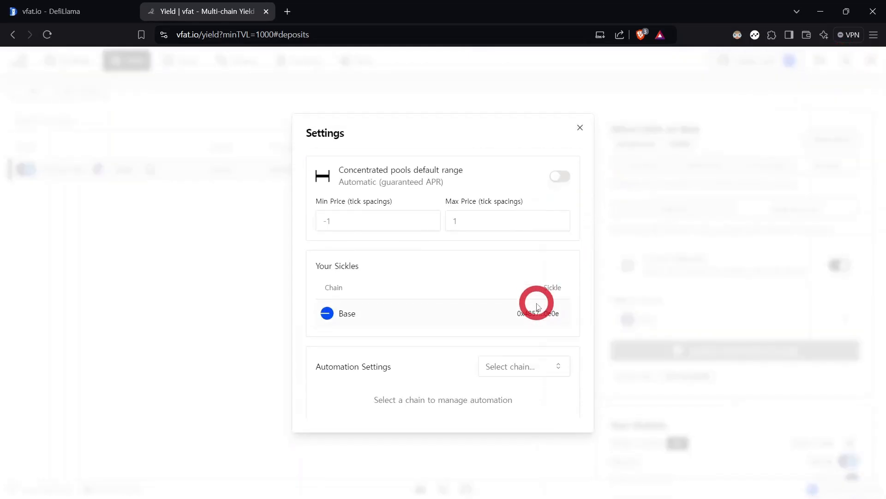
{"action": "scroll", "coordinate": [534, 303], "scroll_direction": "up", "scroll_amount": 2}
{"action": "scroll", "coordinate": [521, 314], "scroll_direction": "down", "scroll_amount": 2}
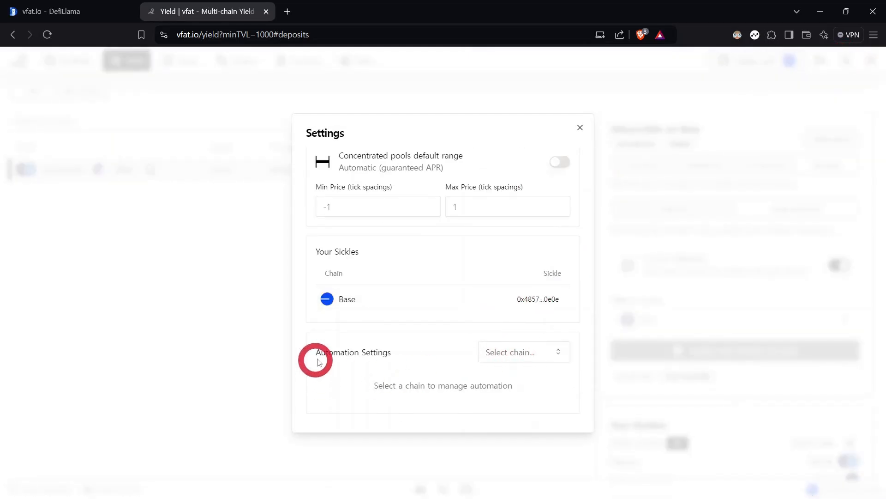
Select the Base chain in the automation settings, review its reward automation mode, and close the settings.
{"action": "left_click", "coordinate": [508, 353]}
{"action": "left_click", "coordinate": [513, 376]}
{"action": "scroll", "coordinate": [443, 371], "scroll_direction": "down", "scroll_amount": 1}
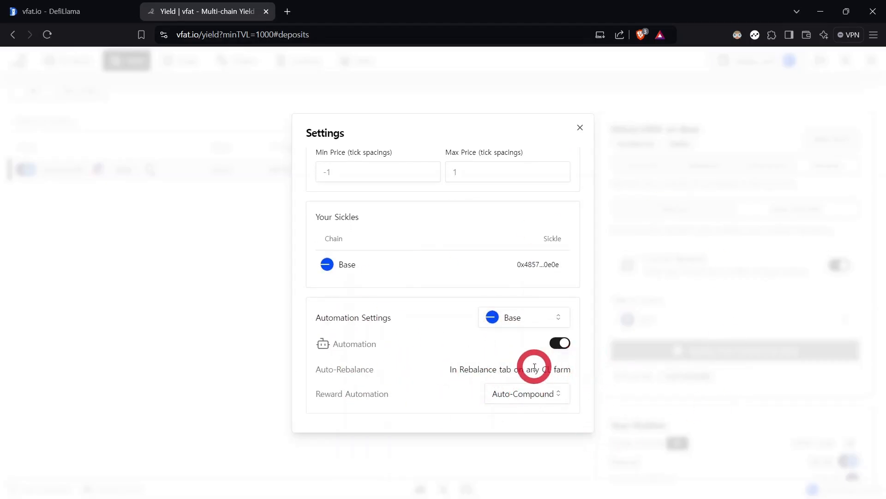
{"action": "left_click", "coordinate": [580, 127]}
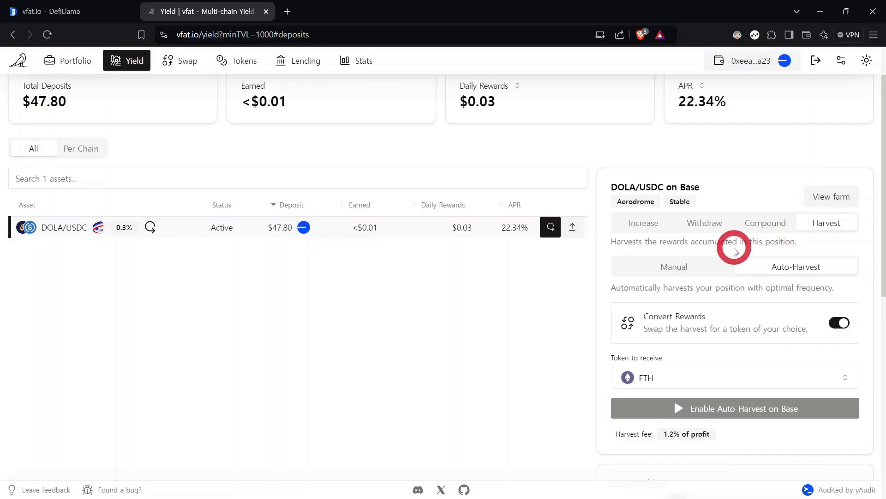
Browse the list of tokens available to receive for Auto-Harvest on the DOLA/USDC position.
{"action": "scroll", "coordinate": [739, 258], "scroll_direction": "down", "scroll_amount": 1}
{"action": "left_click", "coordinate": [719, 317]}
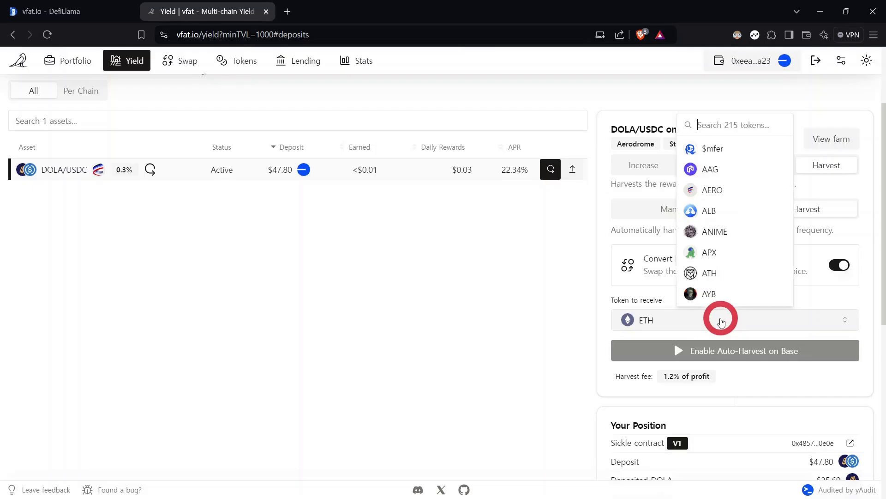
{"action": "scroll", "coordinate": [744, 180], "scroll_direction": "down", "scroll_amount": 12}
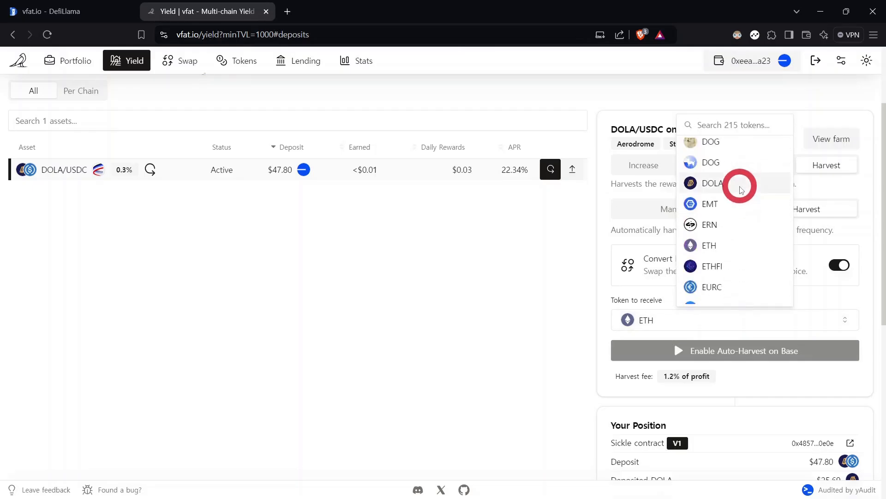
{"action": "scroll", "coordinate": [741, 190], "scroll_direction": "down", "scroll_amount": 10}
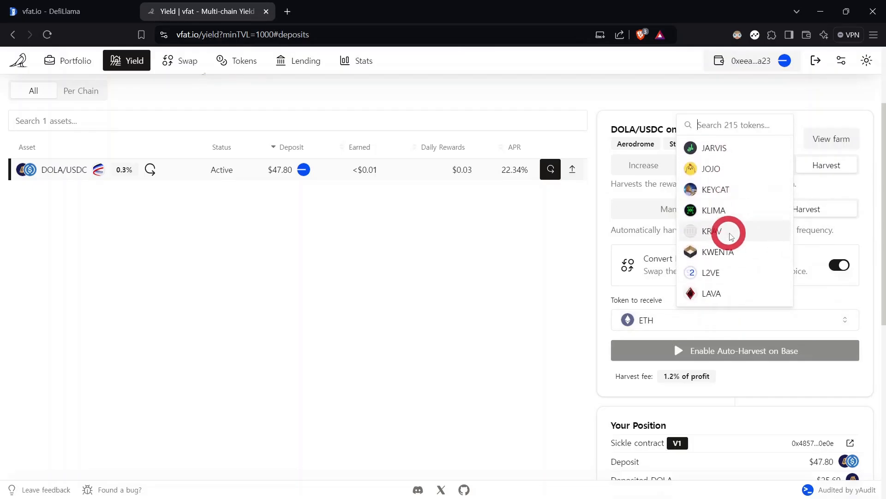
{"action": "scroll", "coordinate": [739, 243], "scroll_direction": "down", "scroll_amount": 12}
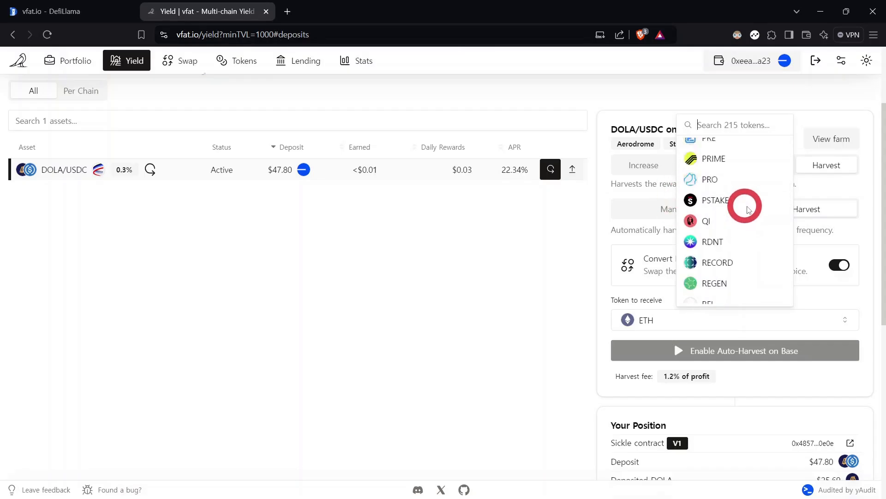
{"action": "scroll", "coordinate": [748, 203], "scroll_direction": "down", "scroll_amount": 10}
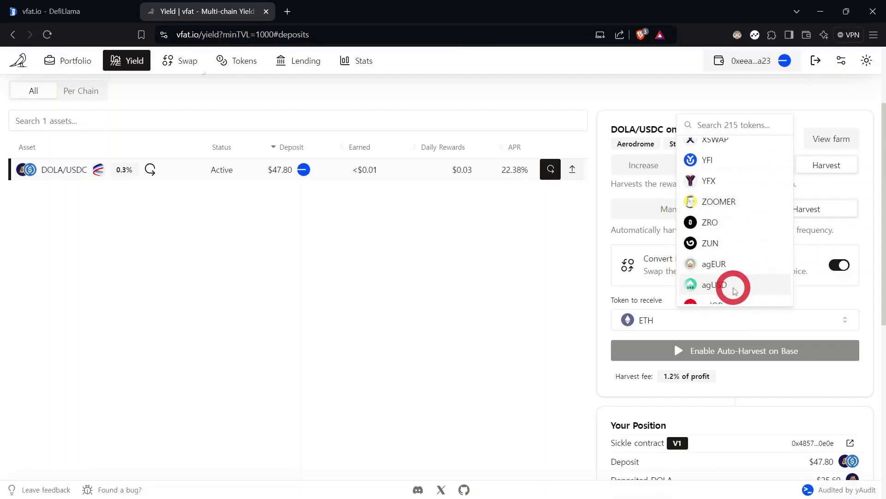